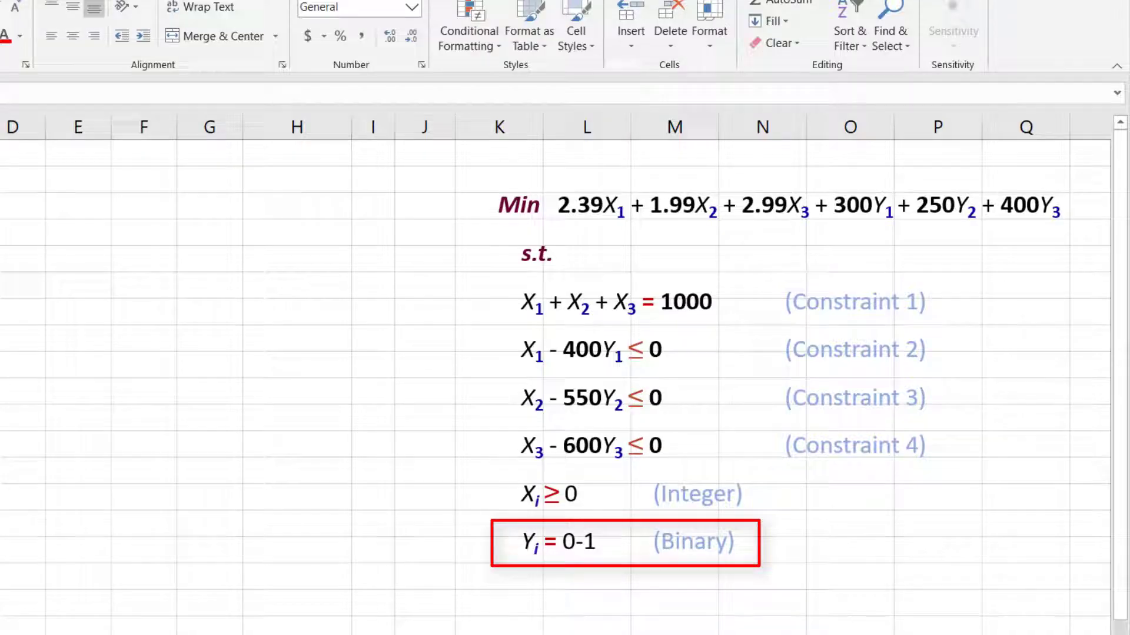
# Paste the X1–Y3 headers into B1:G1, then add OFV(Z) in H1 and a Solution label in A2.
pyautogui.click(12, 161)
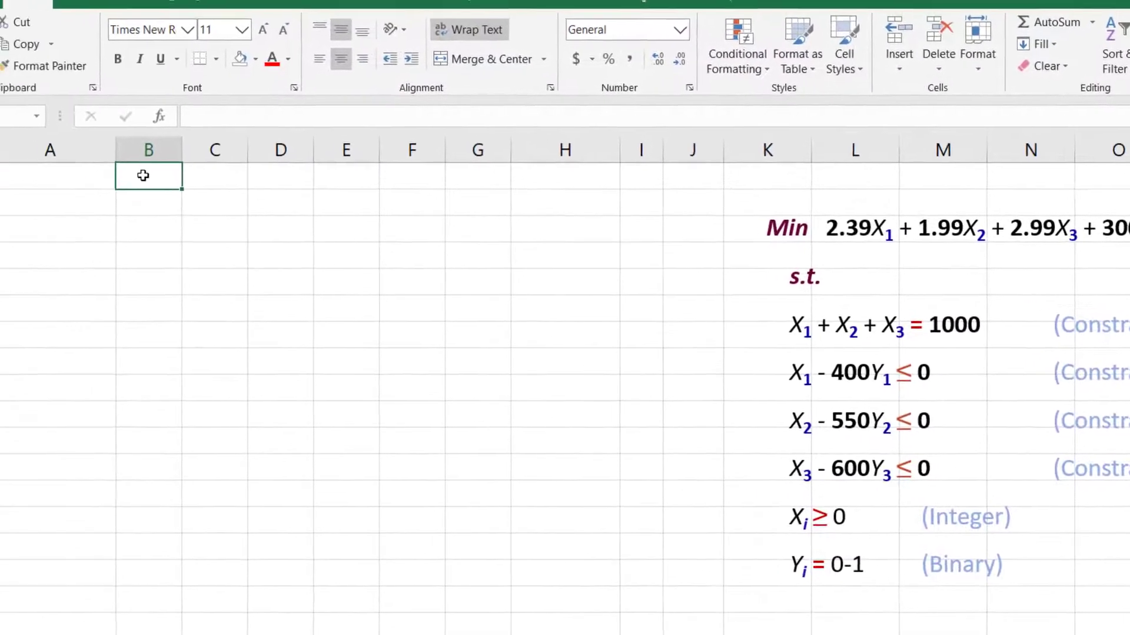
pyautogui.write('X1\tX2\tX3\tY1\tY2\tY3')
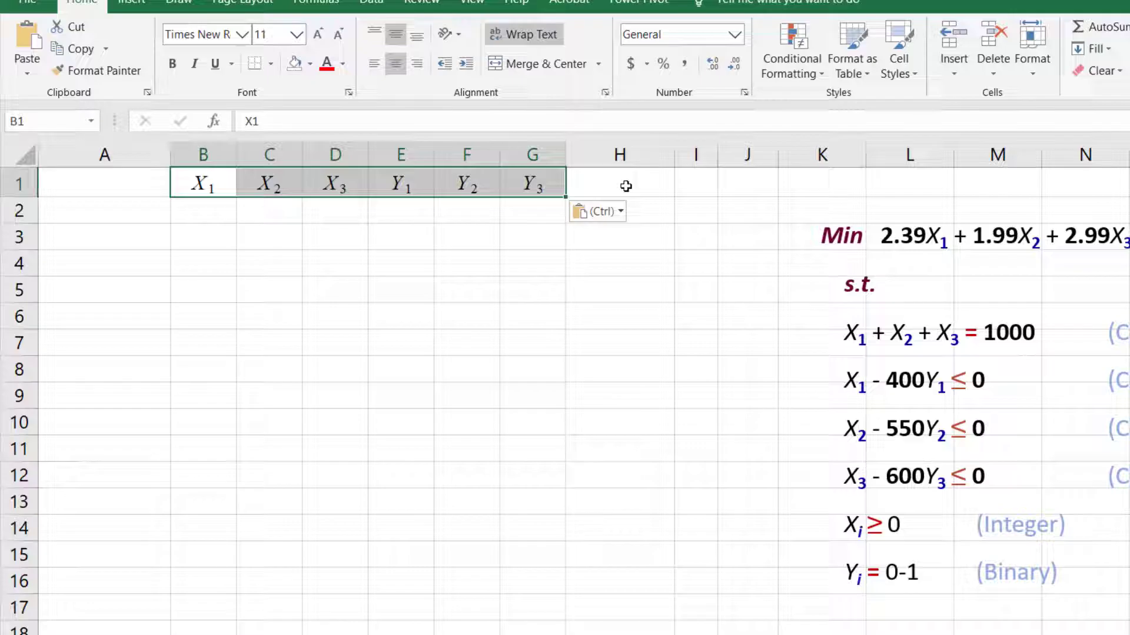
pyautogui.click(626, 185)
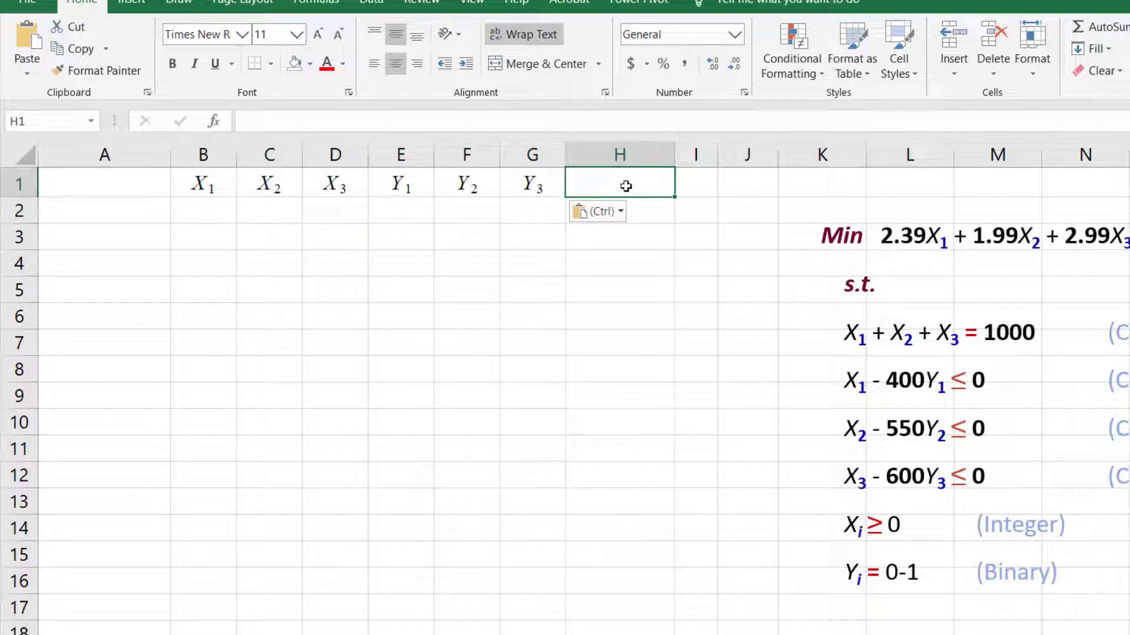
pyautogui.write('OFV')
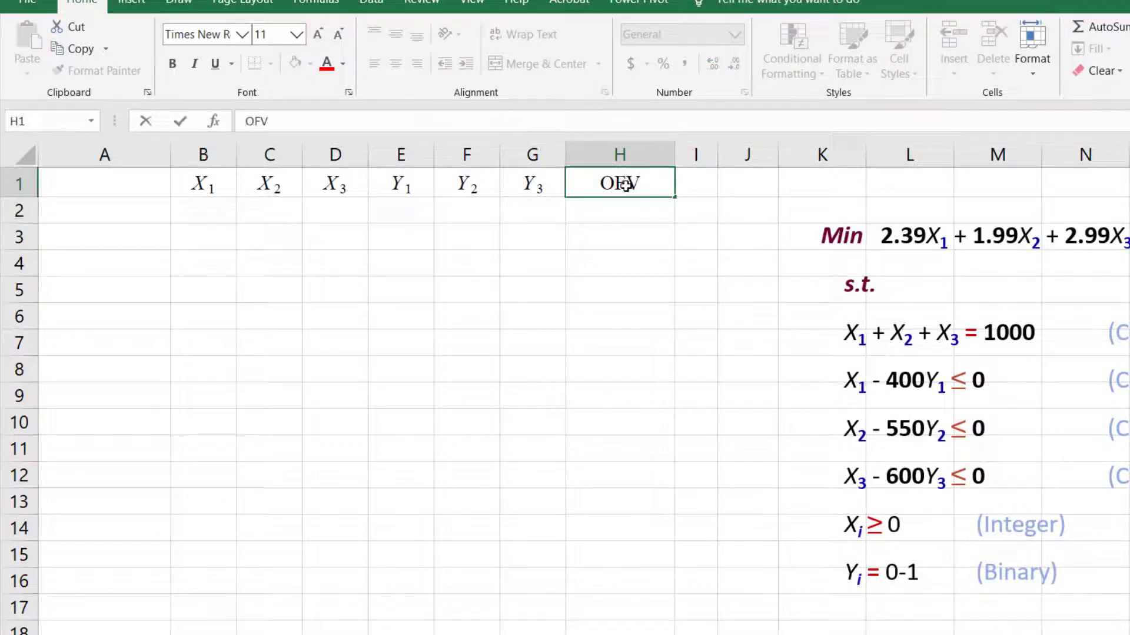
pyautogui.write('(Z)')
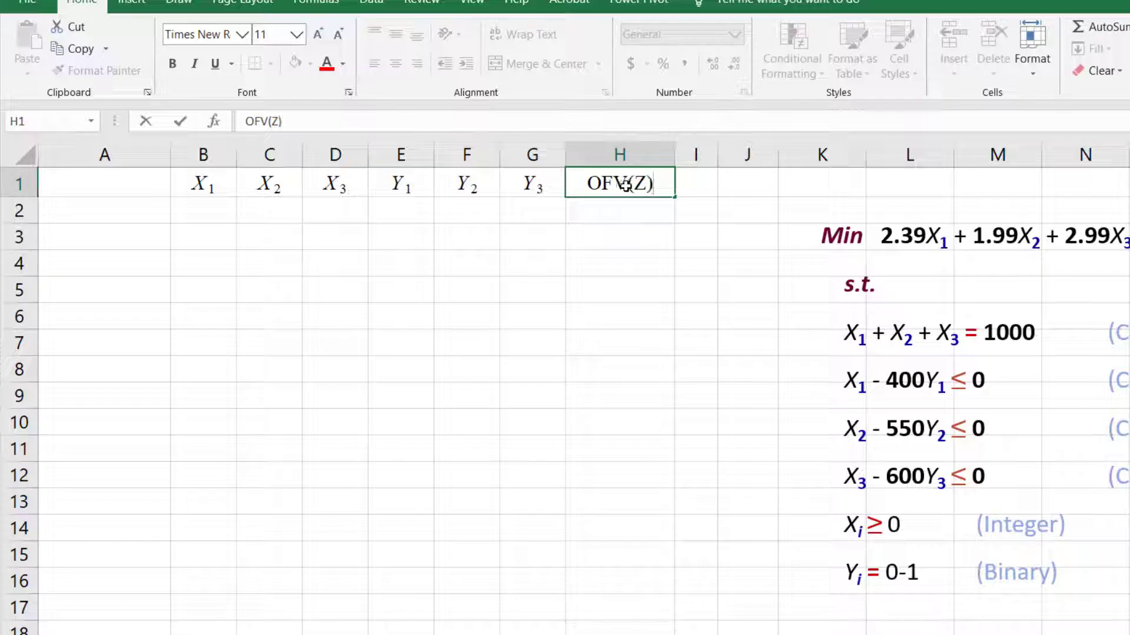
pyautogui.click(152, 209)
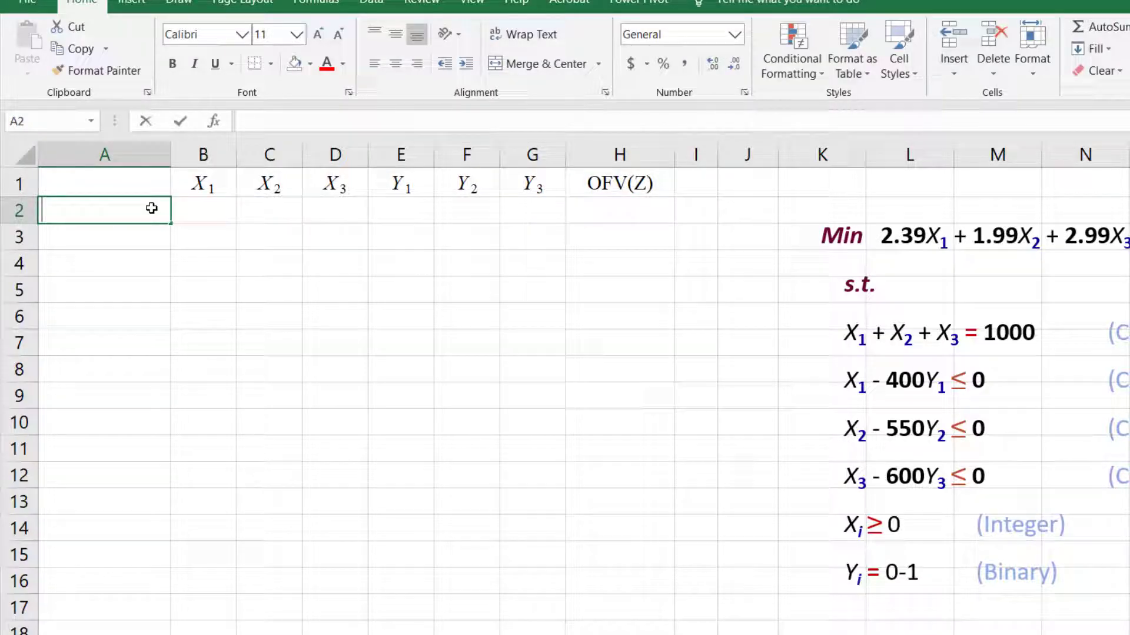
pyautogui.write('SOlution')
pyautogui.press('Tab')
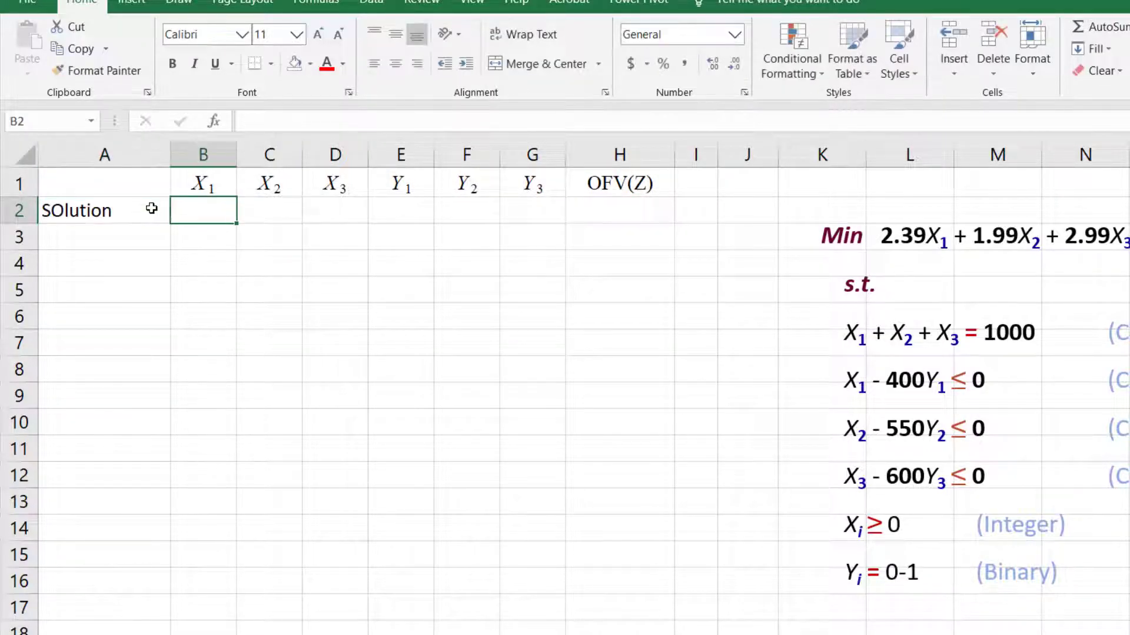
# Fill the solution cells B2:G2 yellow and H2 light green.
pyautogui.moveTo(220, 217); pyautogui.dragTo(543, 219)
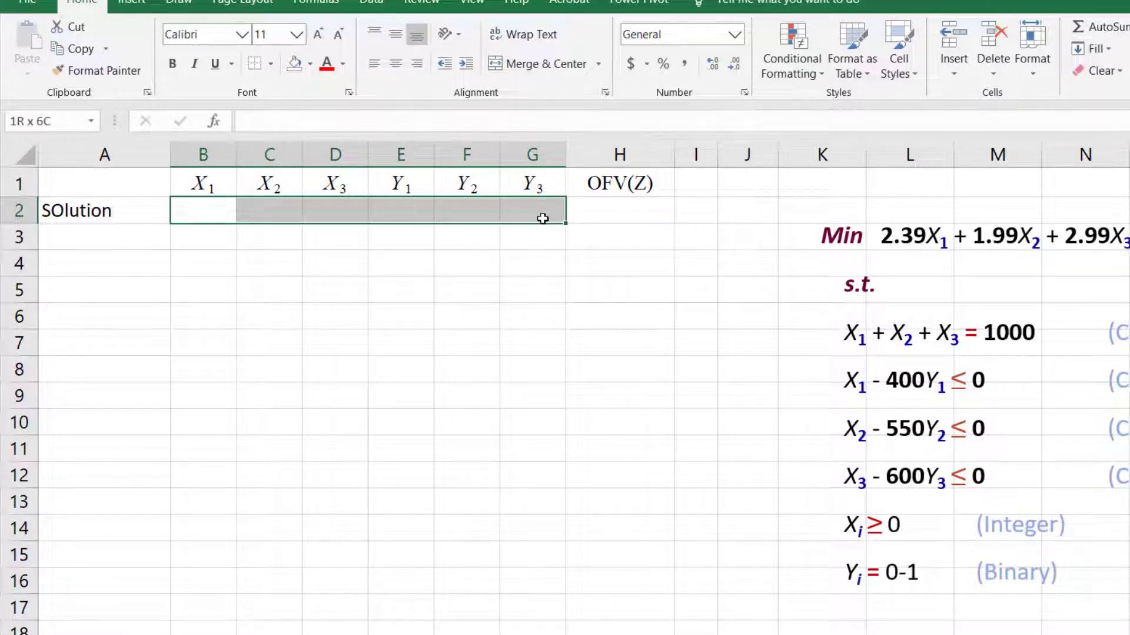
pyautogui.click(312, 66)
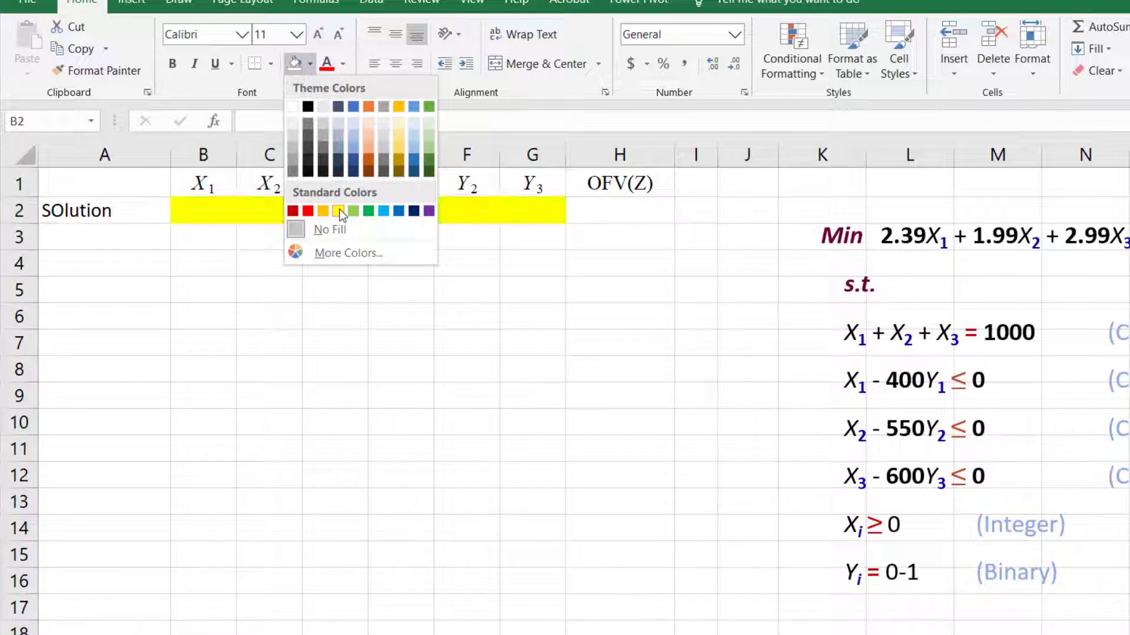
pyautogui.click(338, 211)
pyautogui.click(639, 200)
pyautogui.click(310, 64)
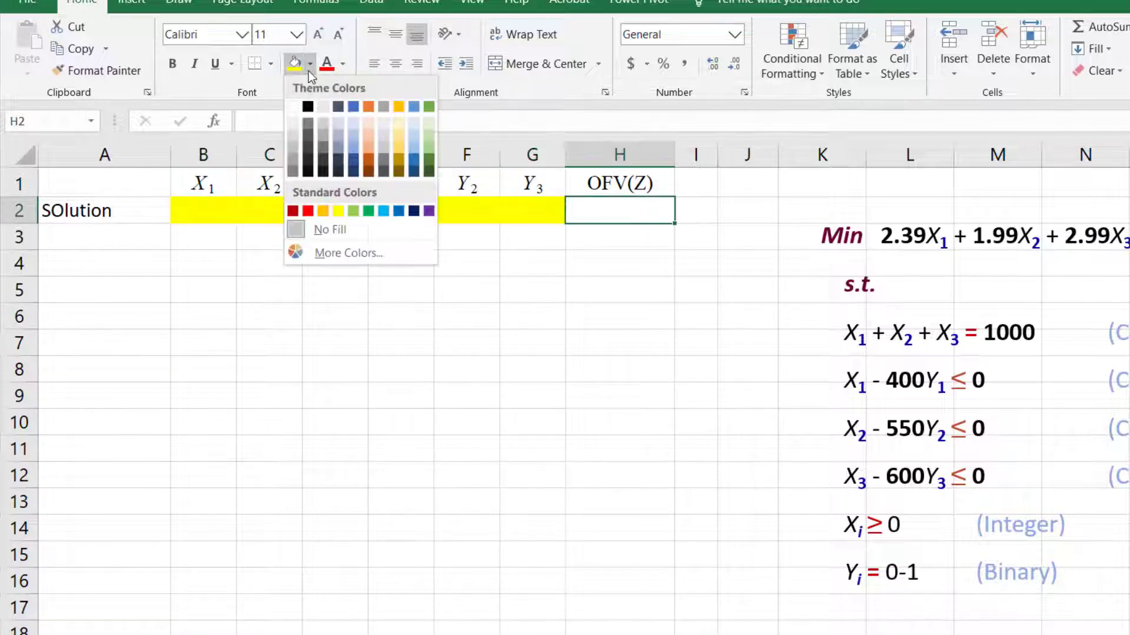
pyautogui.click(400, 118)
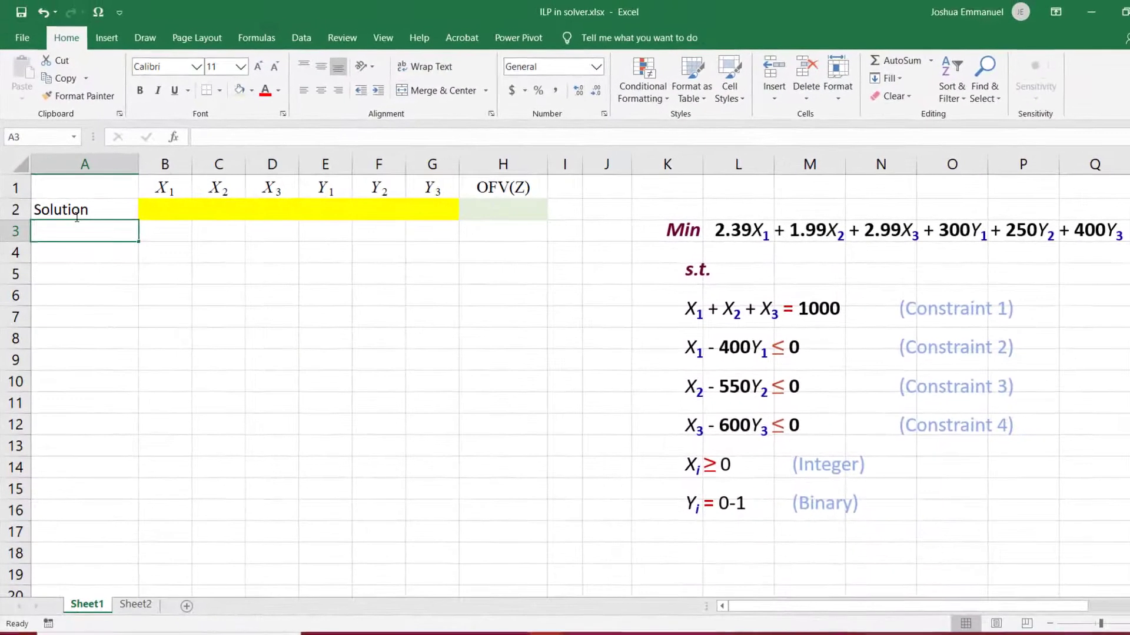
# Add the Obj. Coeff and Constraint 1 row labels.
pyautogui.write('Obj. Coeff')
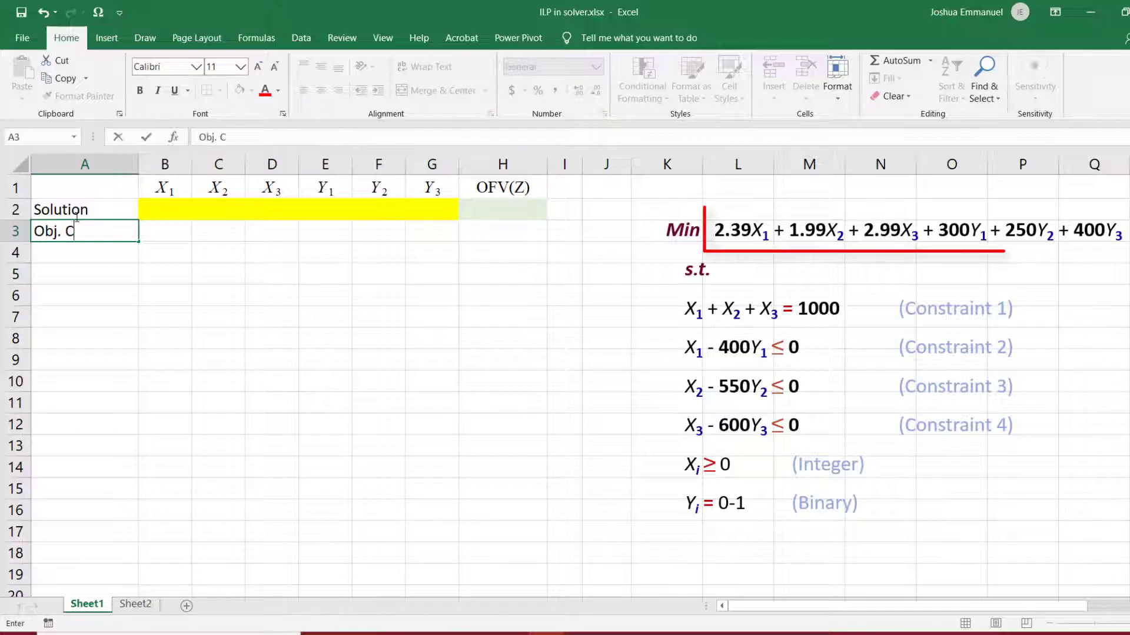
pyautogui.click(165, 231)
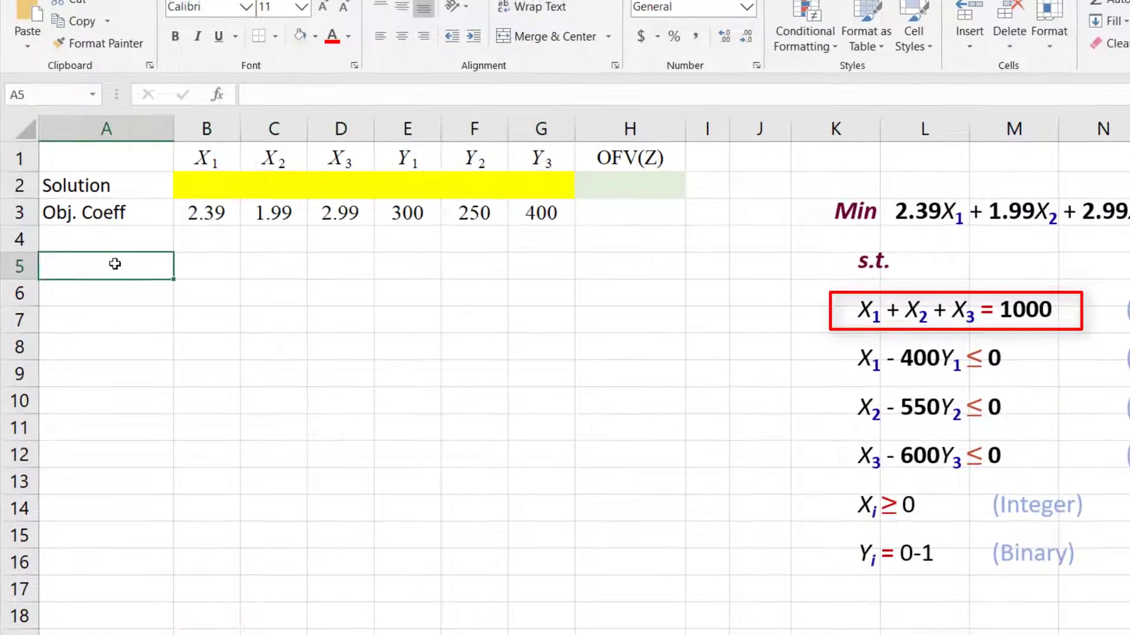
pyautogui.write('CO')
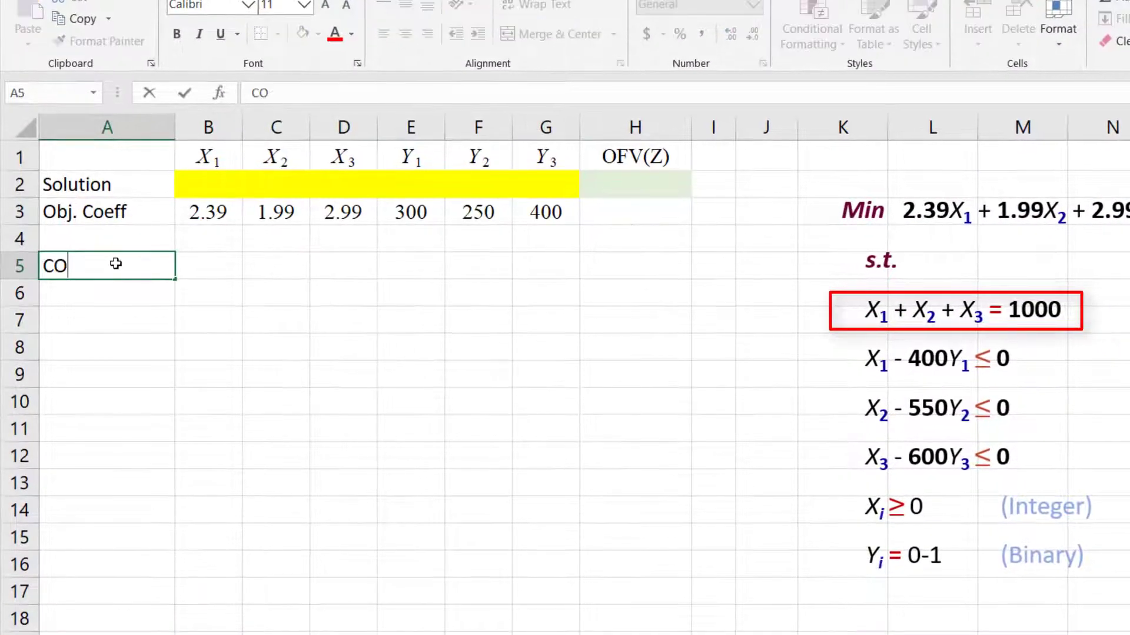
pyautogui.write('nstraint 1')
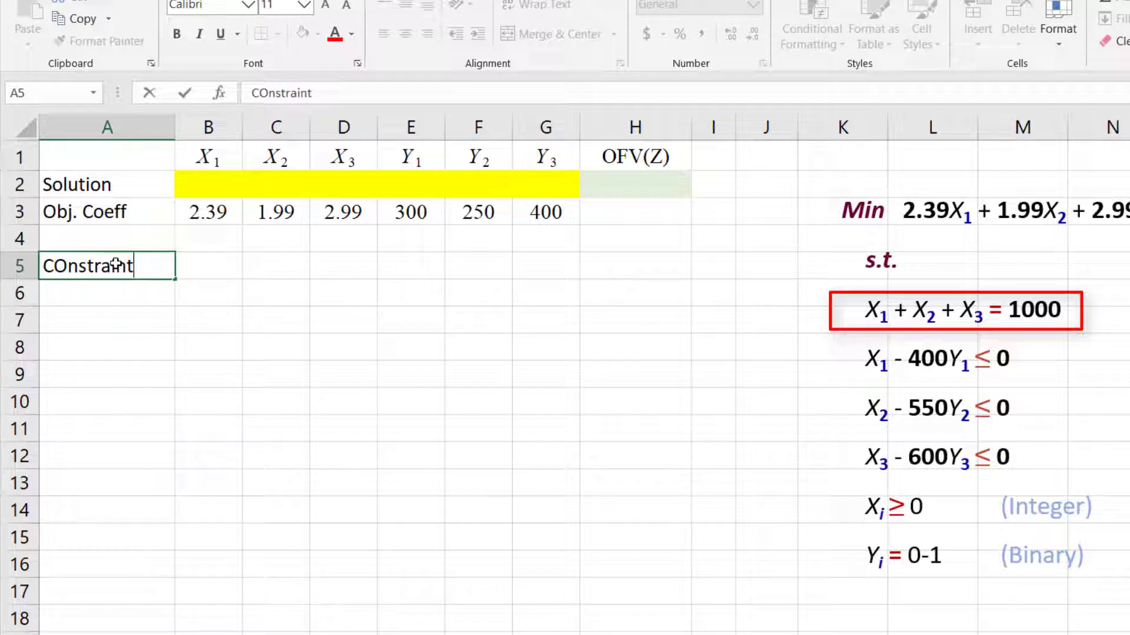
pyautogui.press('Tab')
# Enter 1, 1, 1 in B5:D5 for Constraint 1 and fill Constraint 2–4 labels into A6:A8.
pyautogui.write('1')
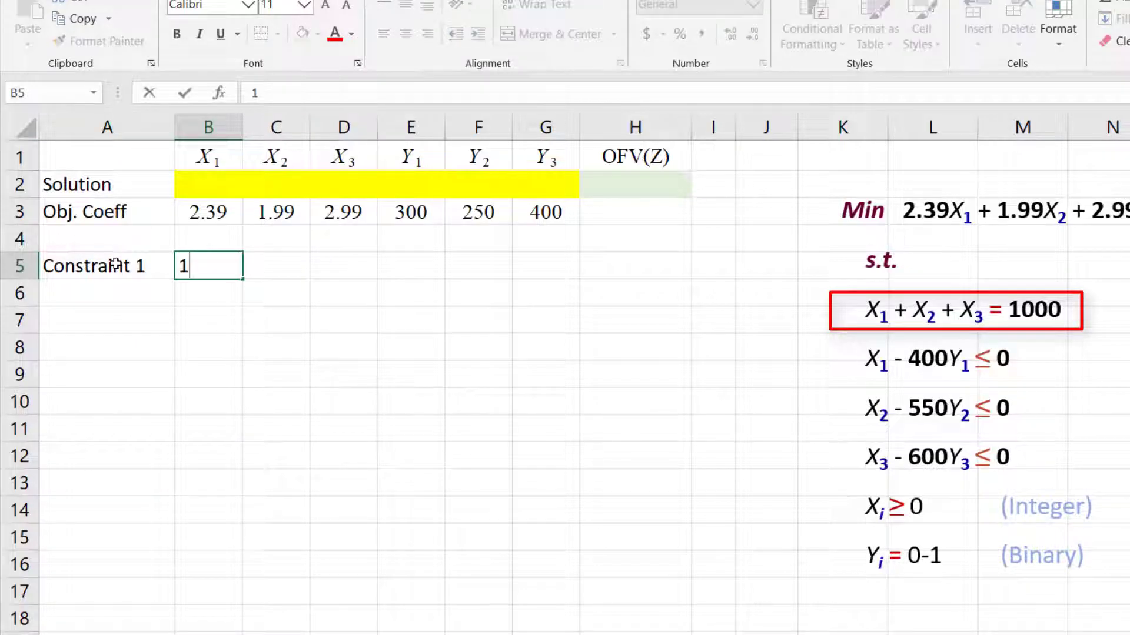
pyautogui.press('Tab')
pyautogui.write('1')
pyautogui.press('Tab')
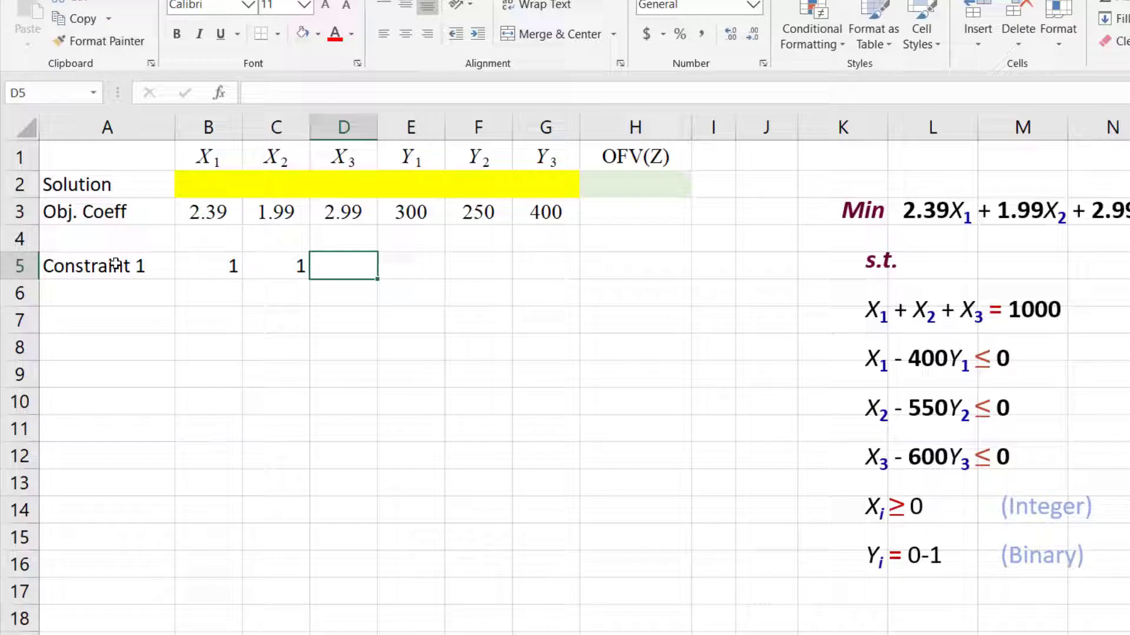
pyautogui.write('1')
pyautogui.press('Return')
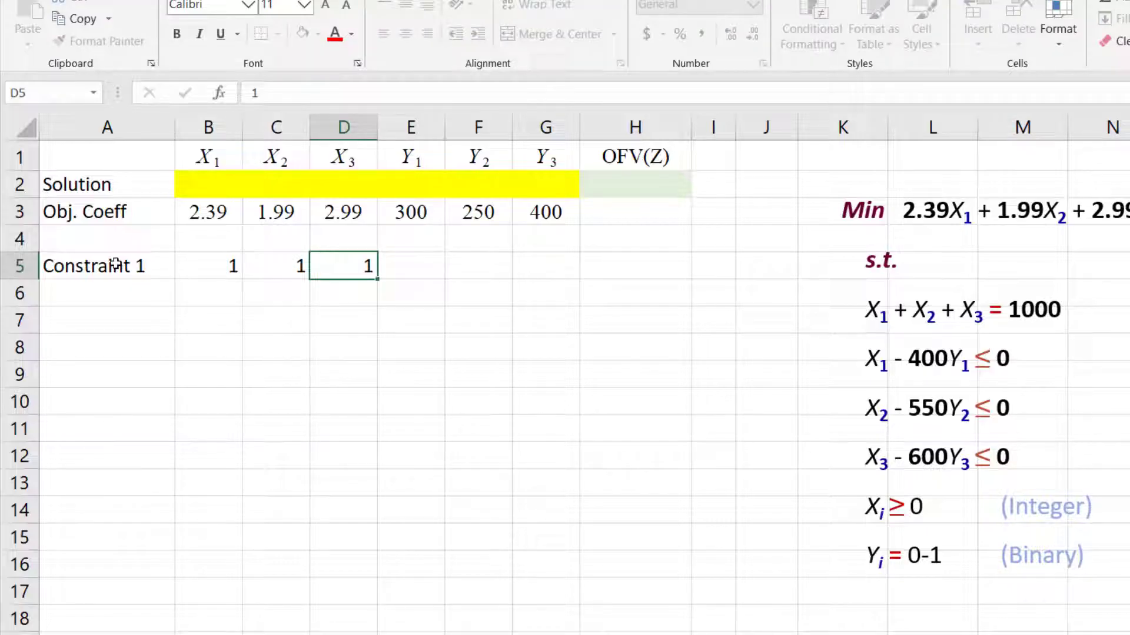
pyautogui.click(120, 266)
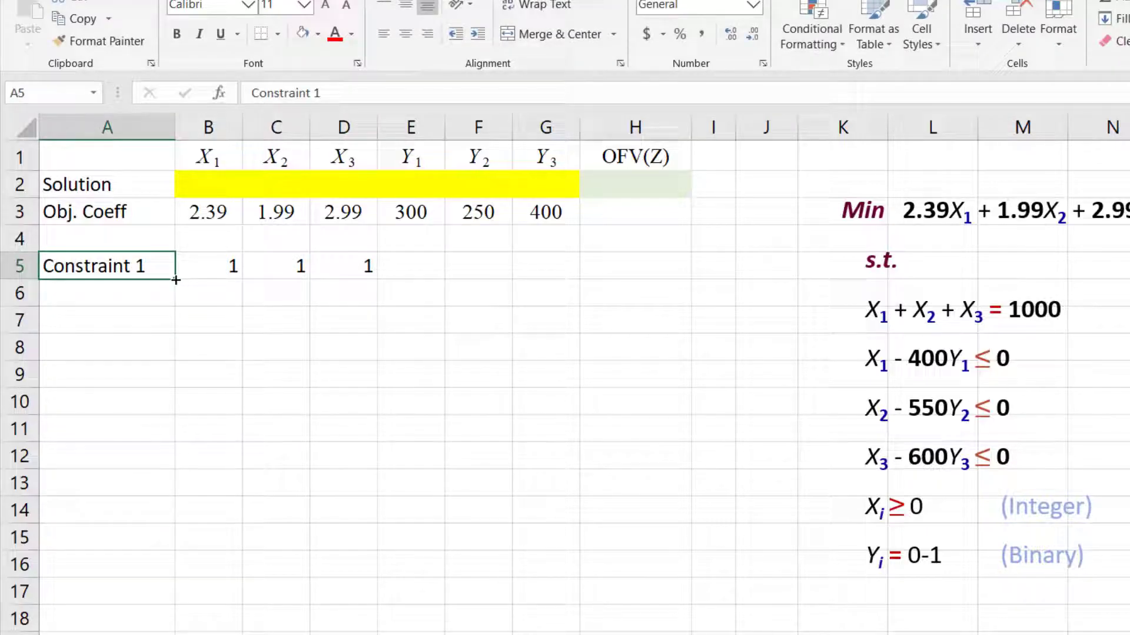
pyautogui.moveTo(175, 280); pyautogui.dragTo(176, 355)
# Enter Constraints 2–4 coefficients: 1 and -400 in row 6, 1 and -550 in row 7, 1 and -600 in row 8.
pyautogui.click(227, 292)
pyautogui.write('1')
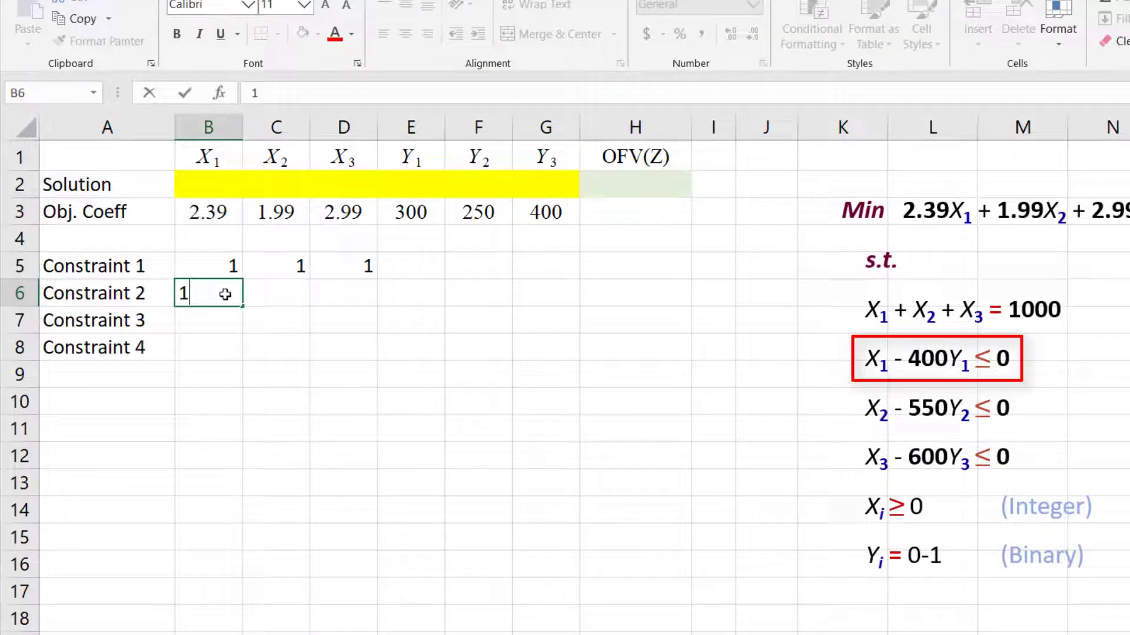
pyautogui.click(413, 298)
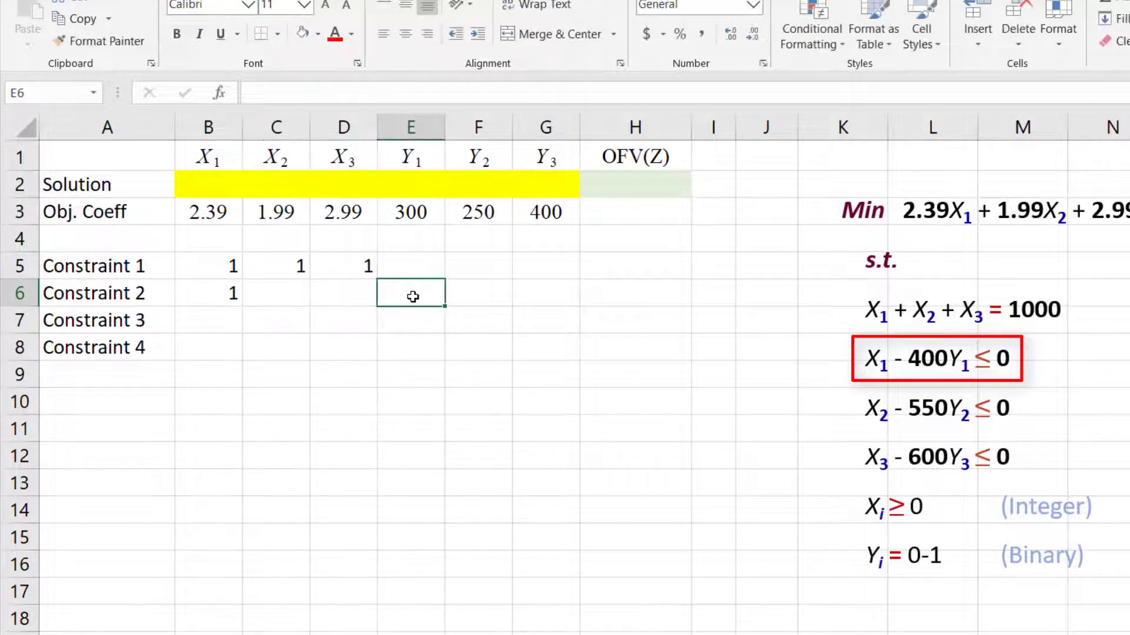
pyautogui.write('-400')
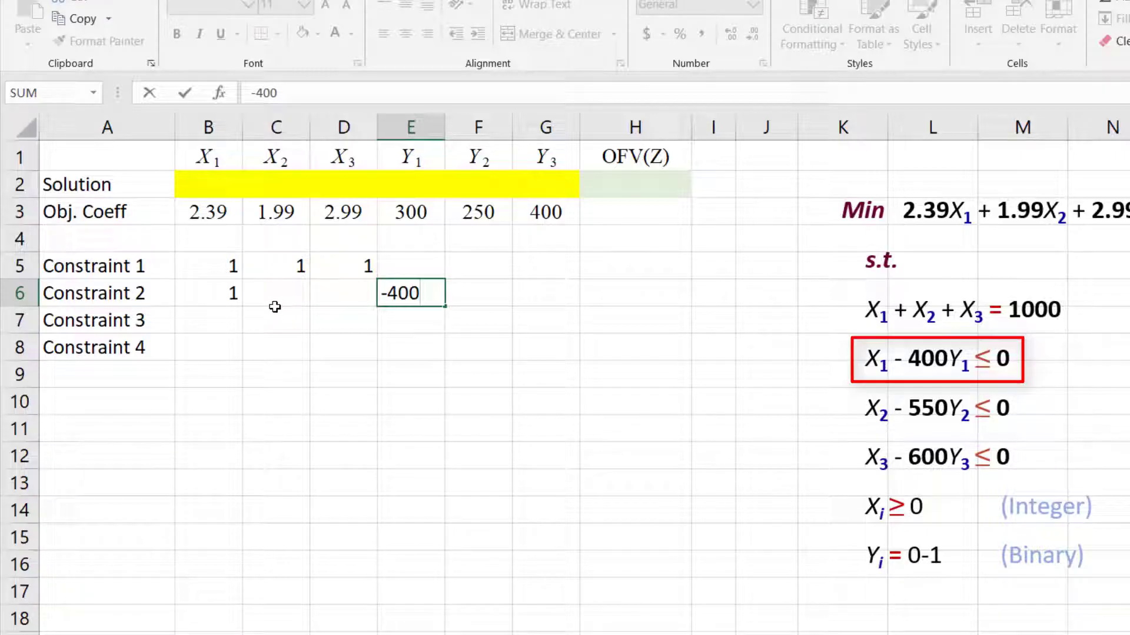
pyautogui.click(270, 324)
pyautogui.write('1')
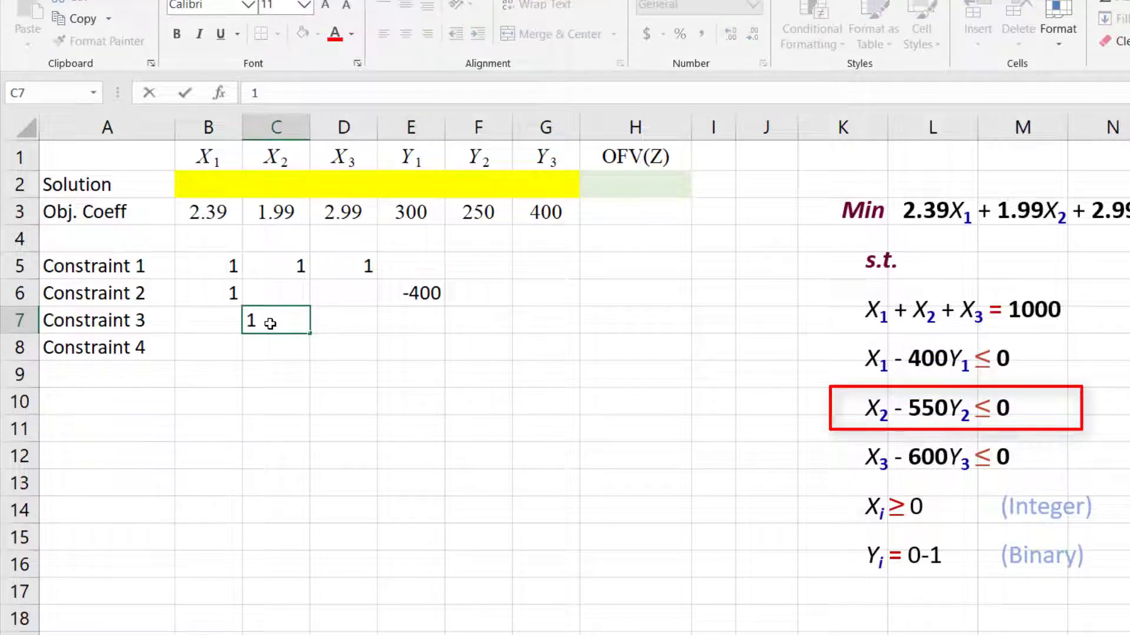
pyautogui.click(467, 317)
pyautogui.write('-550')
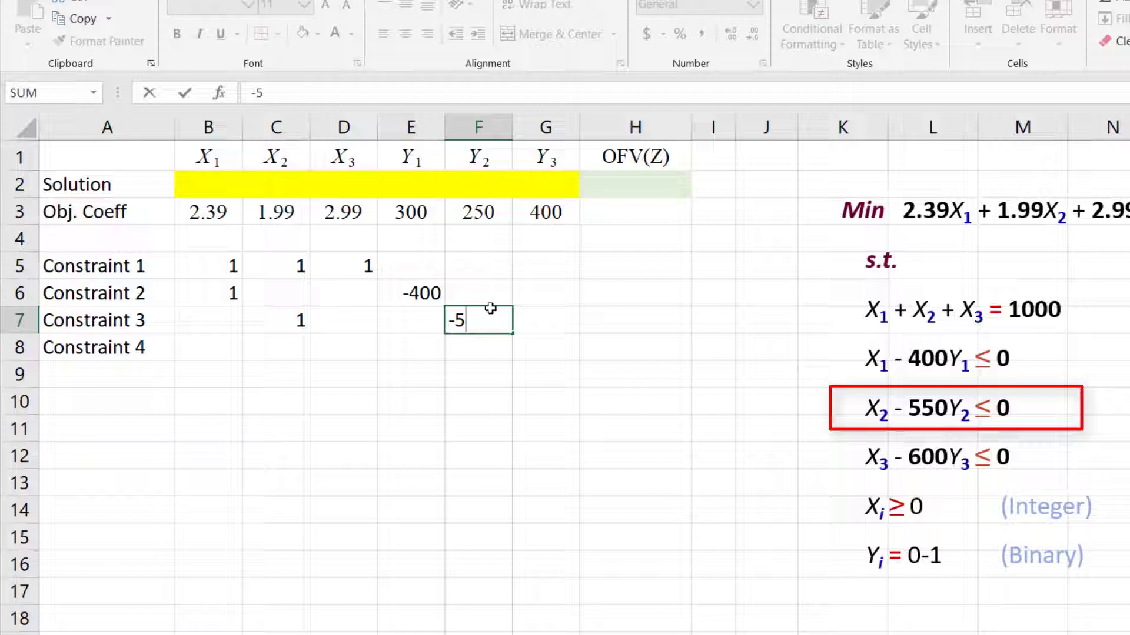
pyautogui.click(356, 346)
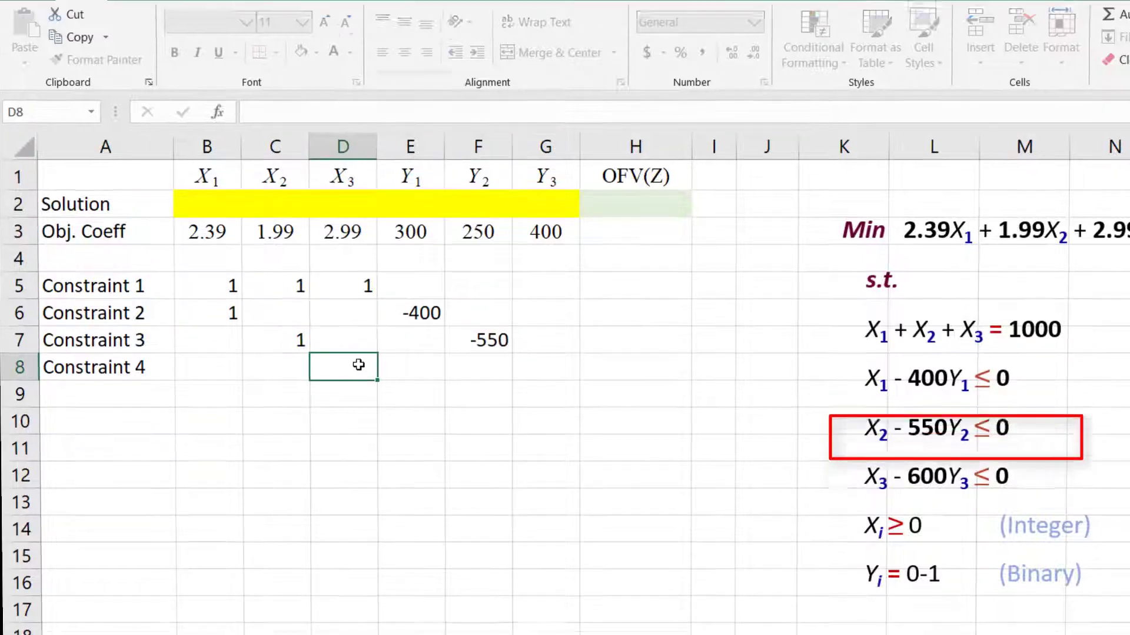
pyautogui.write('1')
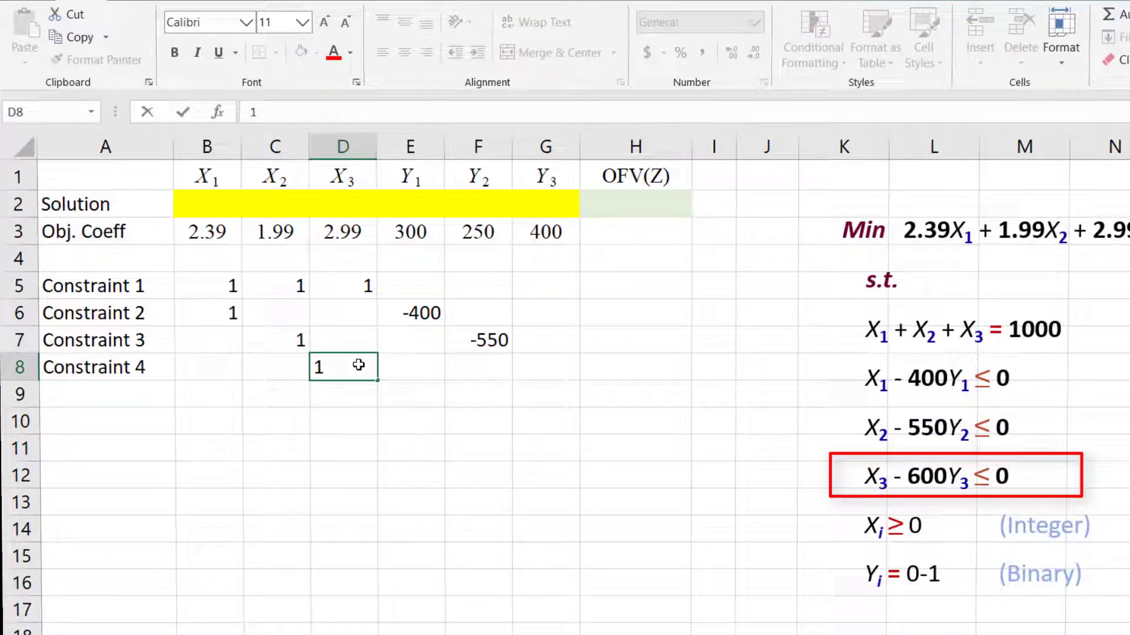
pyautogui.click(539, 365)
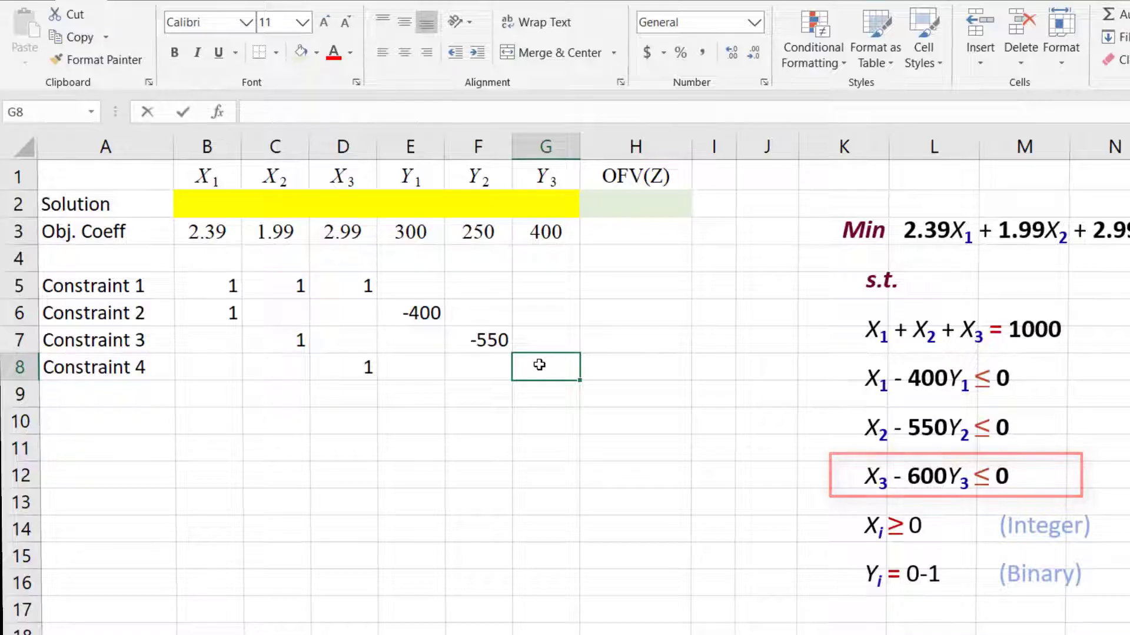
pyautogui.write('-6')
pyautogui.write('00')
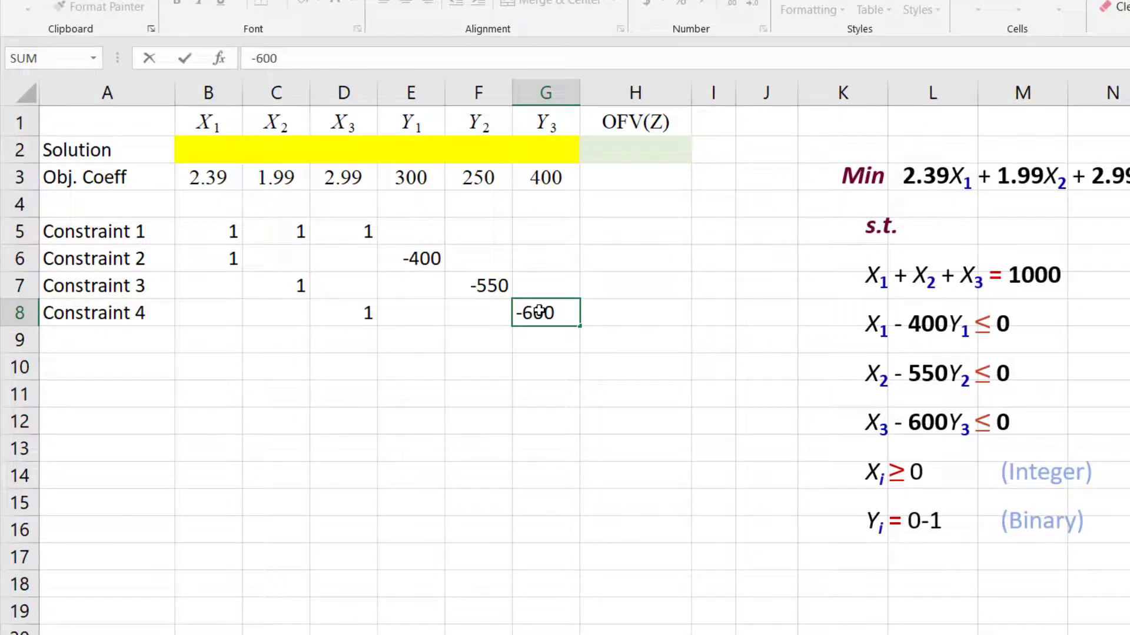
pyautogui.press('Return')
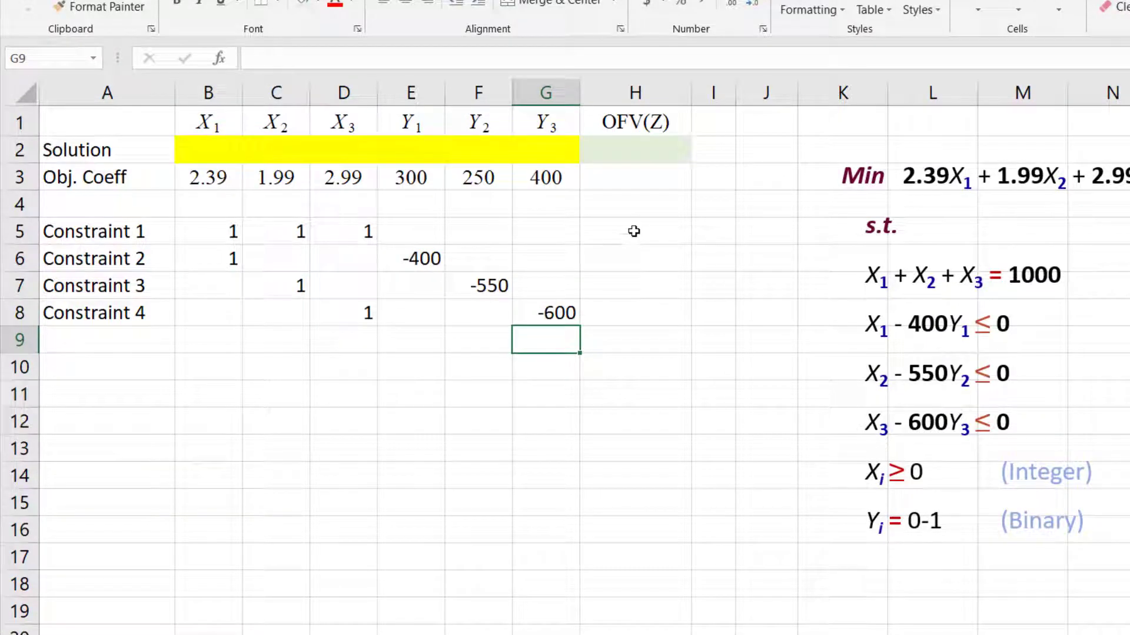
# Shade the constraint value cells H5:H8 light blue.
pyautogui.moveTo(634, 231); pyautogui.dragTo(630, 315)
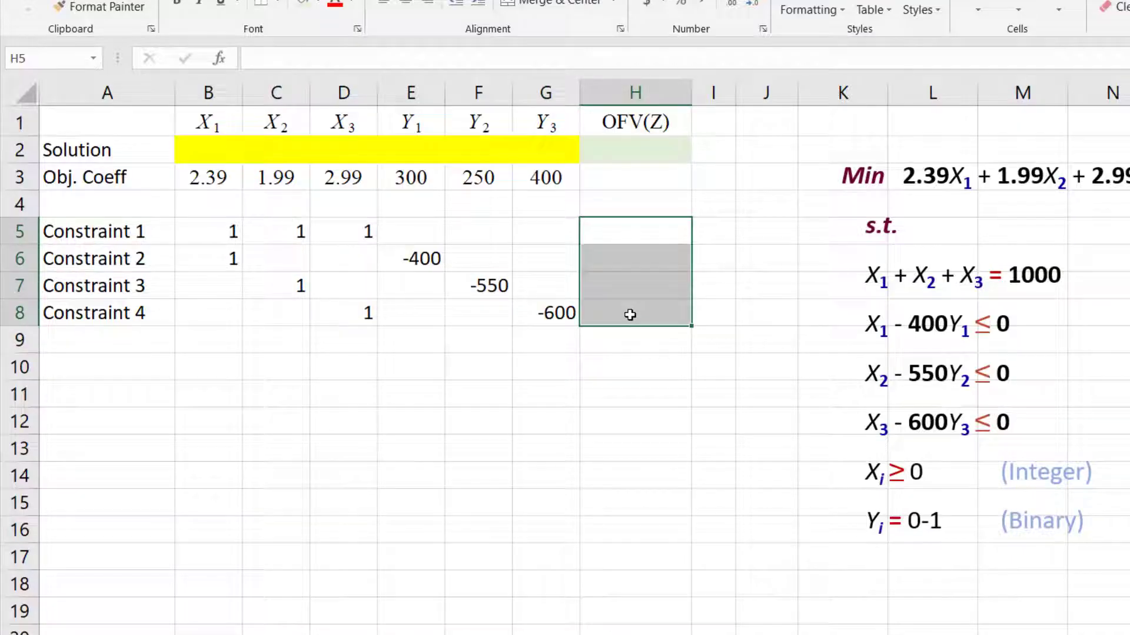
pyautogui.rightClick(633, 229)
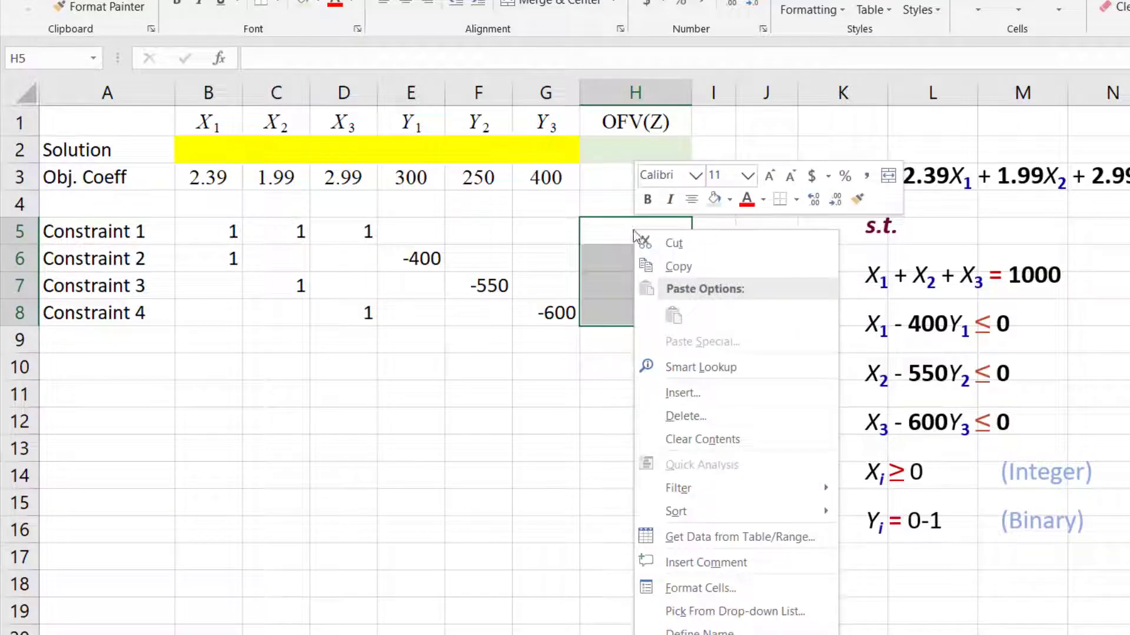
pyautogui.click(729, 200)
pyautogui.click(836, 260)
# Put an = sign in I5 and a ≤ sign in I6:I8.
pyautogui.moveTo(713, 313)
pyautogui.mouseDown()
pyautogui.moveTo(711, 230)
pyautogui.moveTo(756, 233)
pyautogui.mouseUp()
pyautogui.click(713, 231)
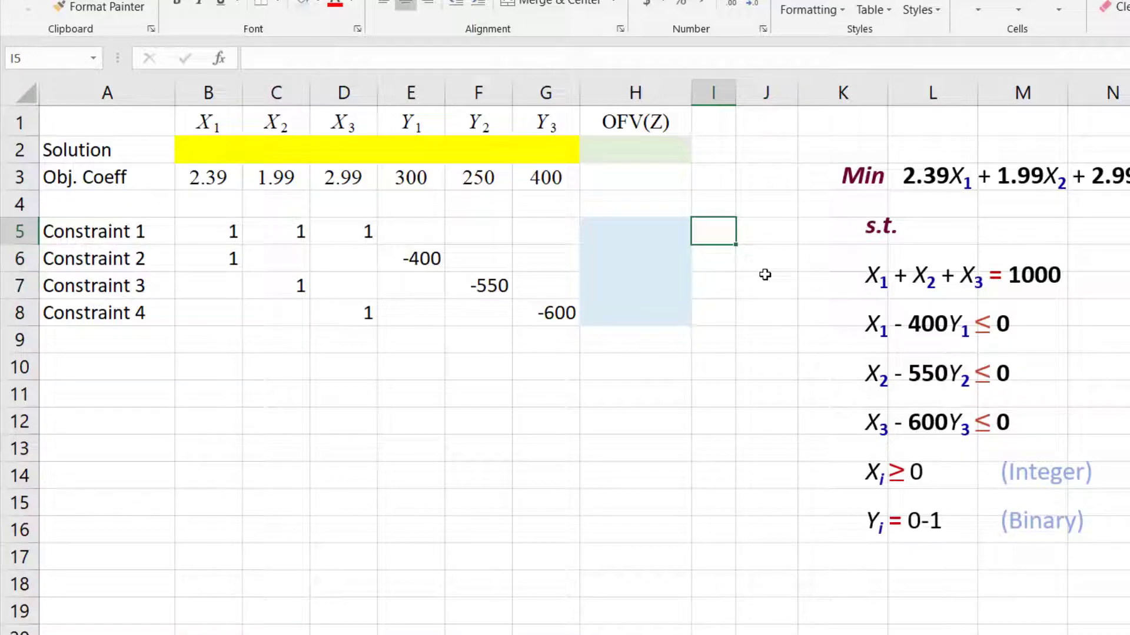
pyautogui.write("'=")
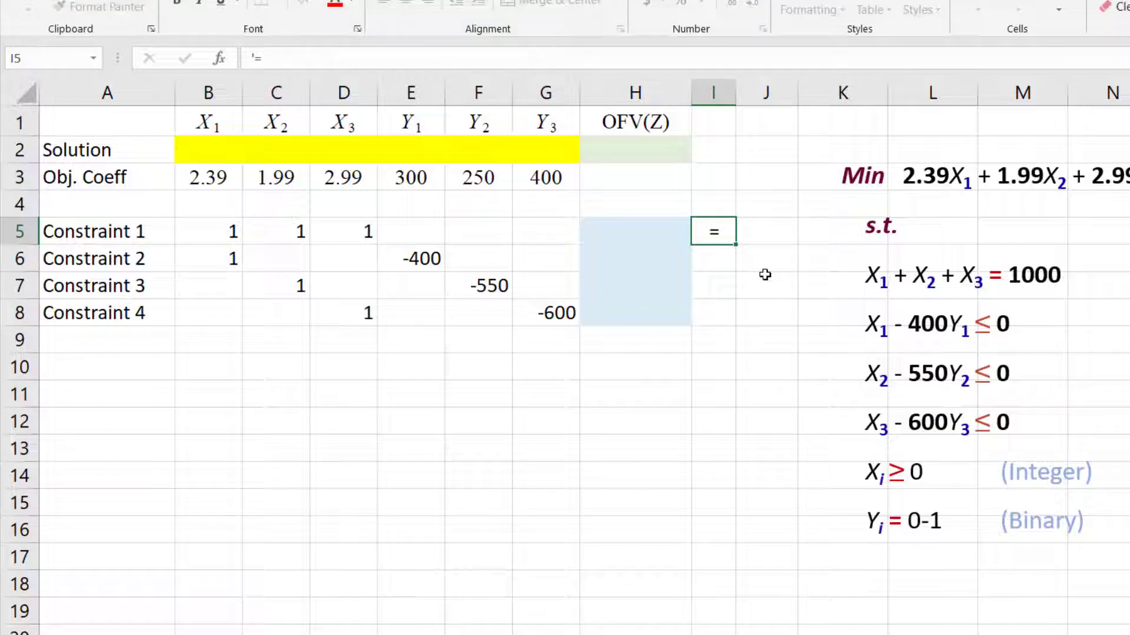
pyautogui.press('Return')
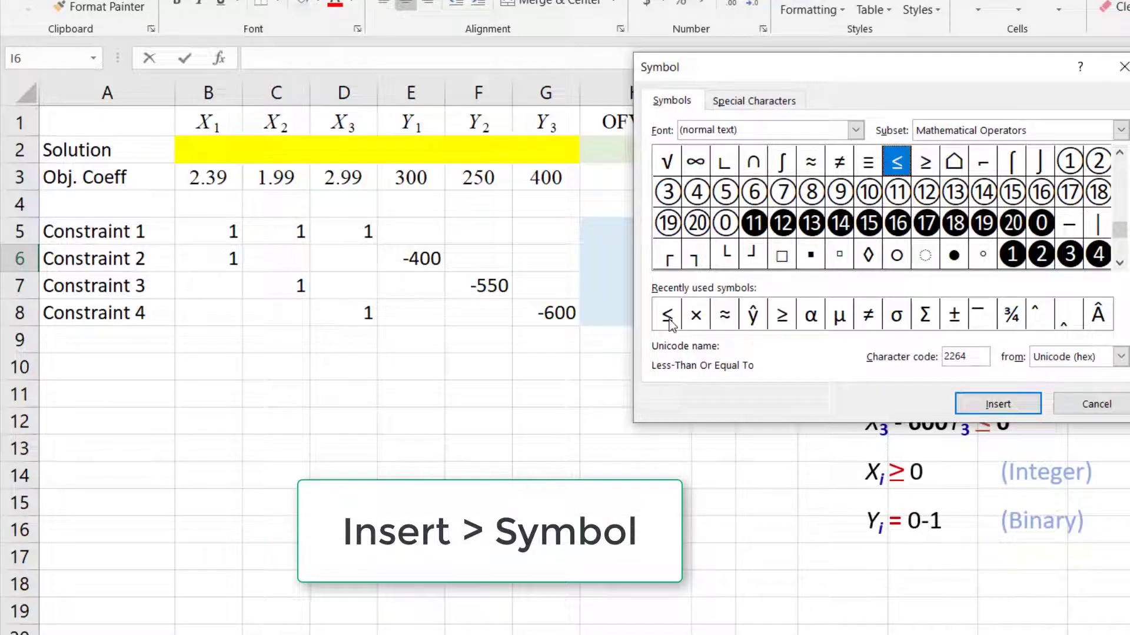
pyautogui.doubleClick(667, 316)
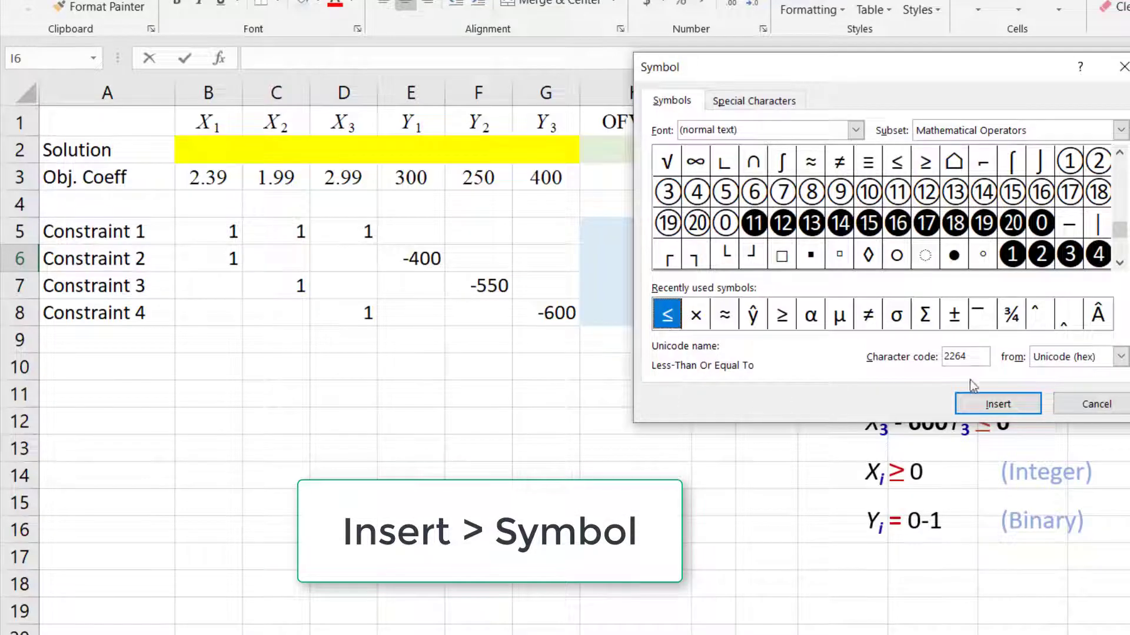
pyautogui.click(1085, 406)
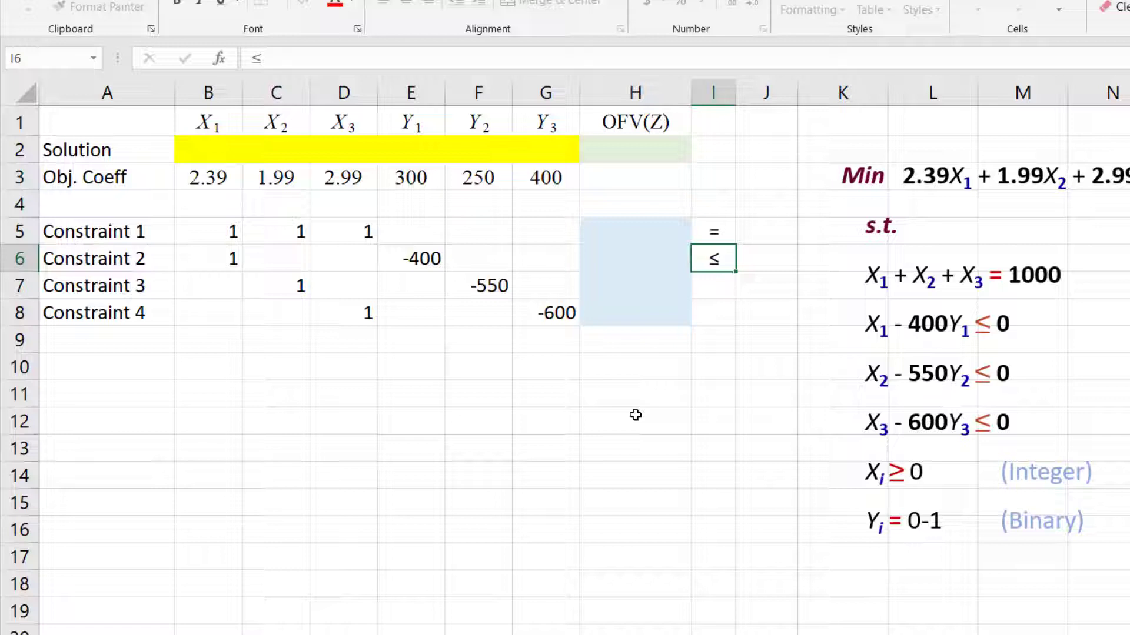
pyautogui.press('Return')
pyautogui.click(717, 267)
pyautogui.moveTo(735, 281); pyautogui.dragTo(733, 318)
# Enter right-hand sides 1000 in J5 and 0 in J6:J8.
pyautogui.click(756, 236)
pyautogui.write('1000')
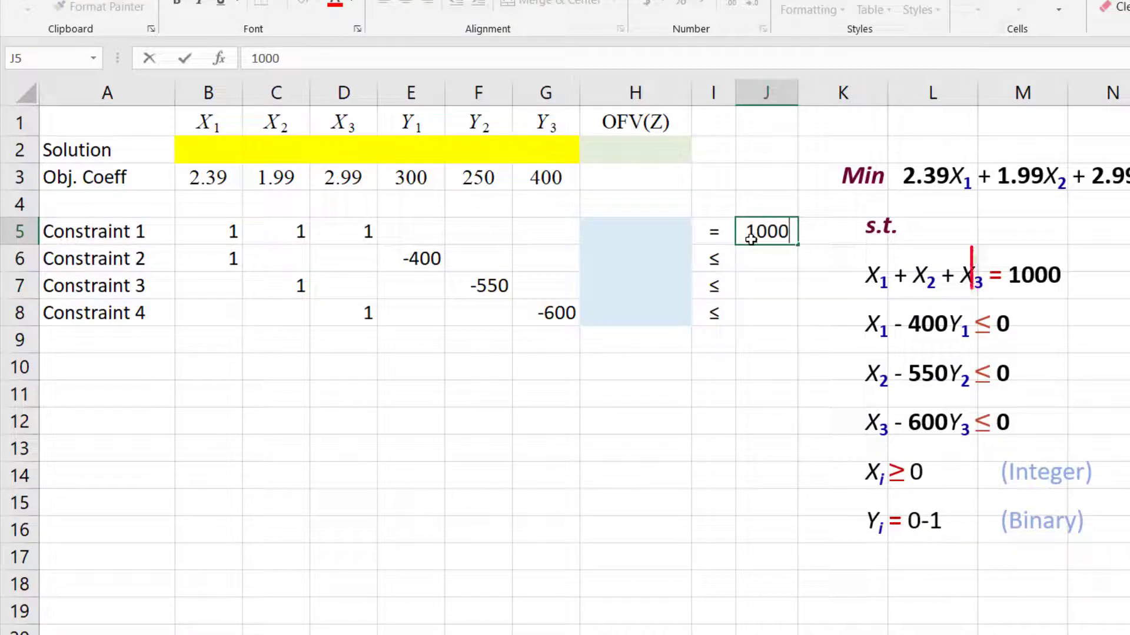
pyautogui.press('Return')
pyautogui.write('0')
pyautogui.moveTo(797, 271); pyautogui.dragTo(795, 317)
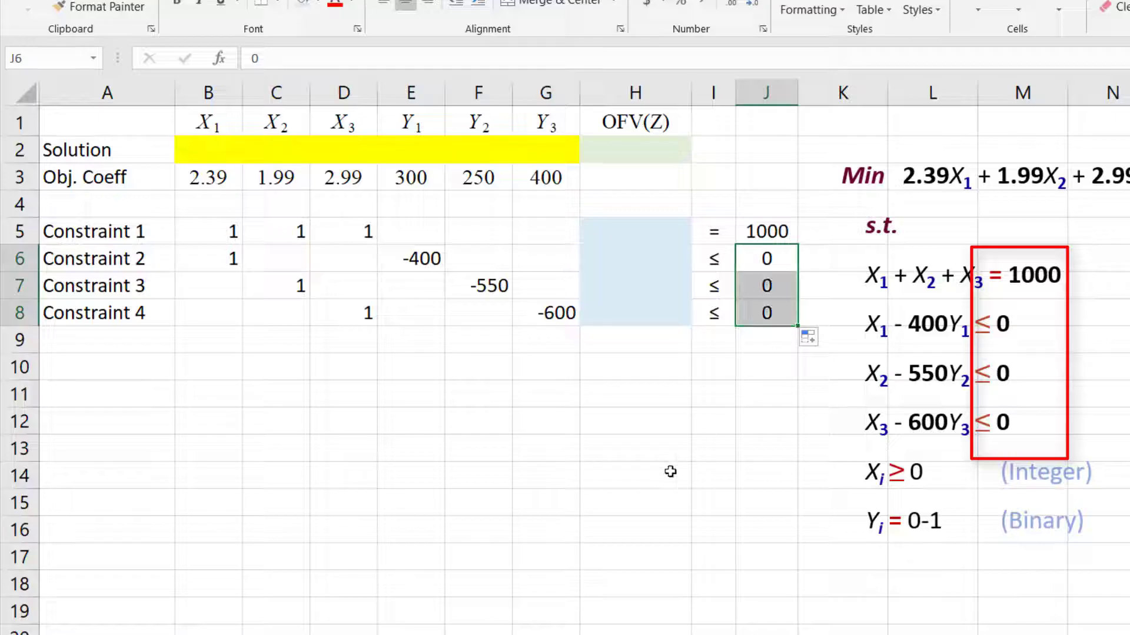
pyautogui.click(621, 146)
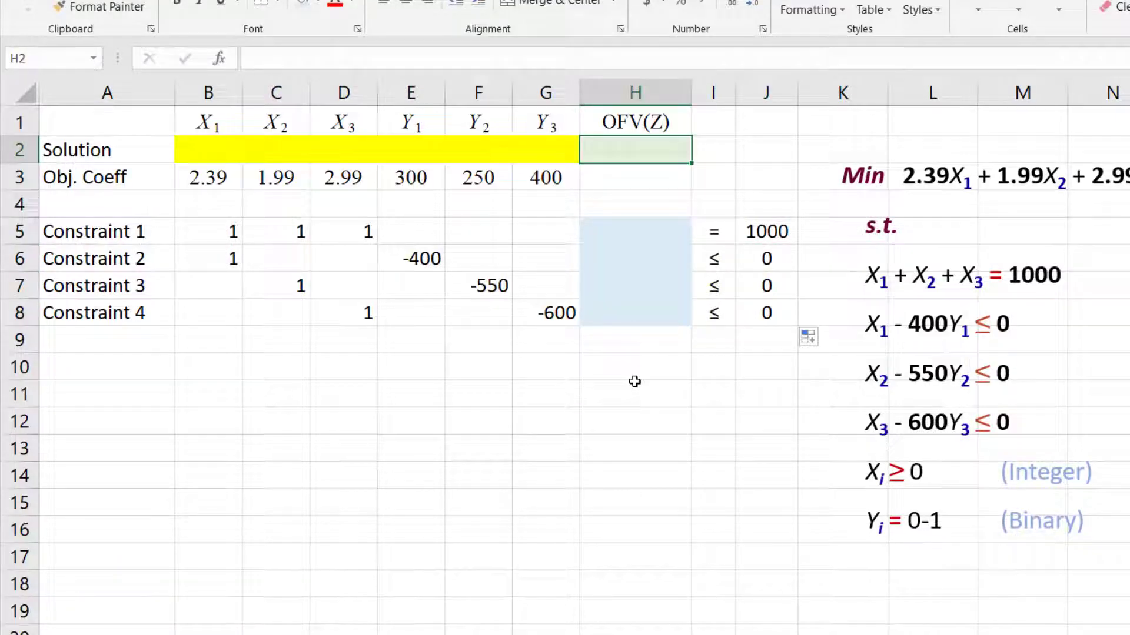
# Enter =SUMPRODUCT(B3:G3,B2:G2) in H2 as the objective value.
pyautogui.write('=')
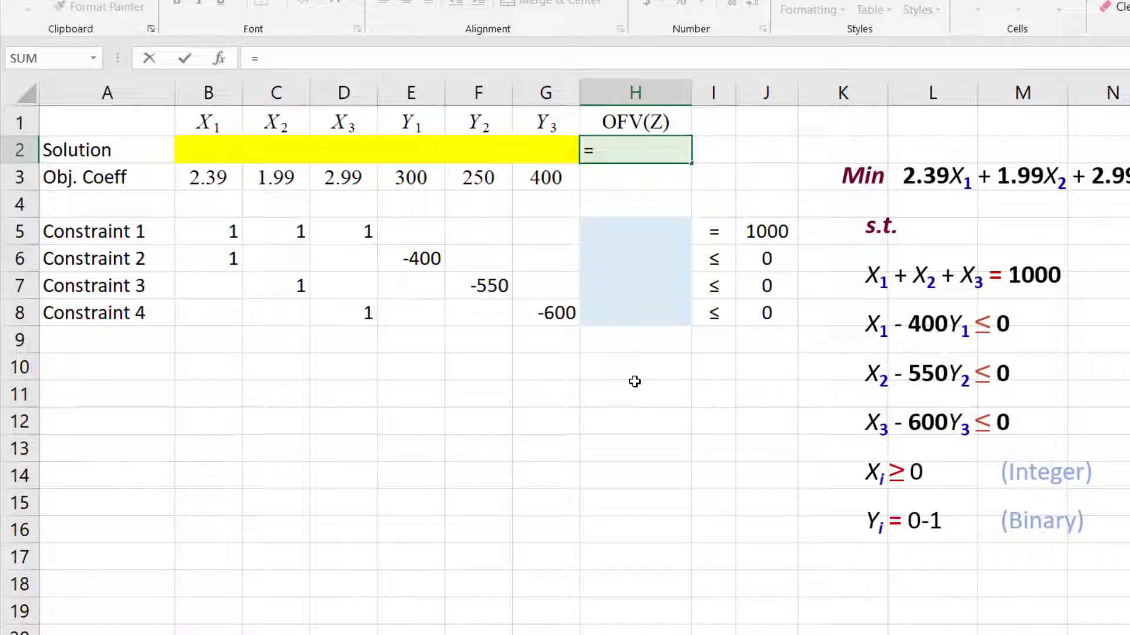
pyautogui.write('sumpr')
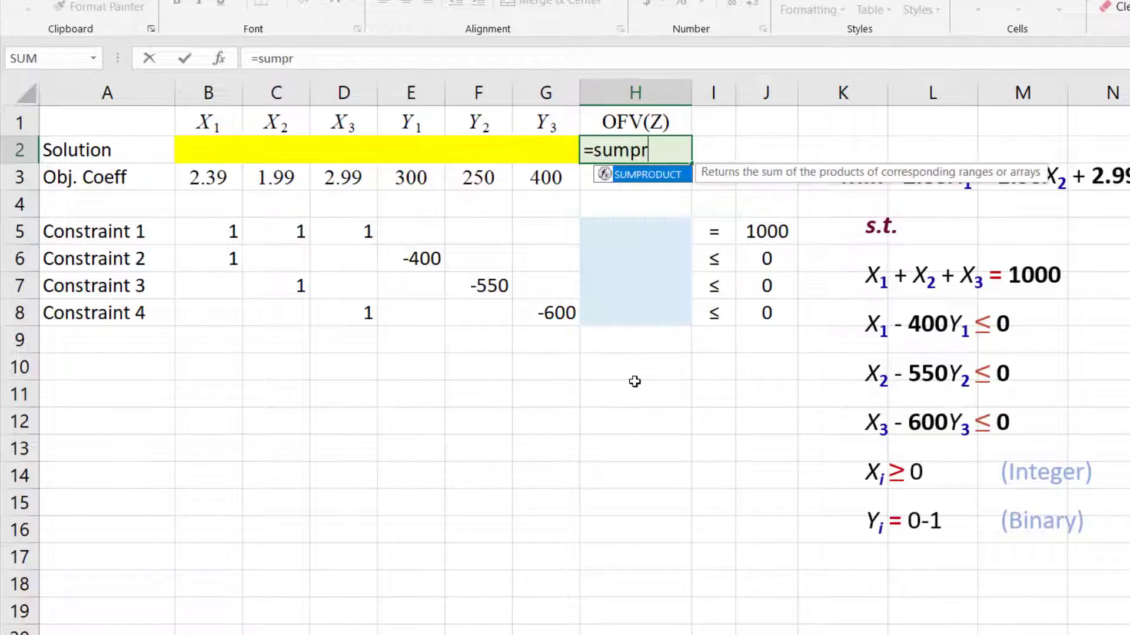
pyautogui.press('Tab')
pyautogui.moveTo(559, 177); pyautogui.dragTo(551, 146)
pyautogui.write(',')
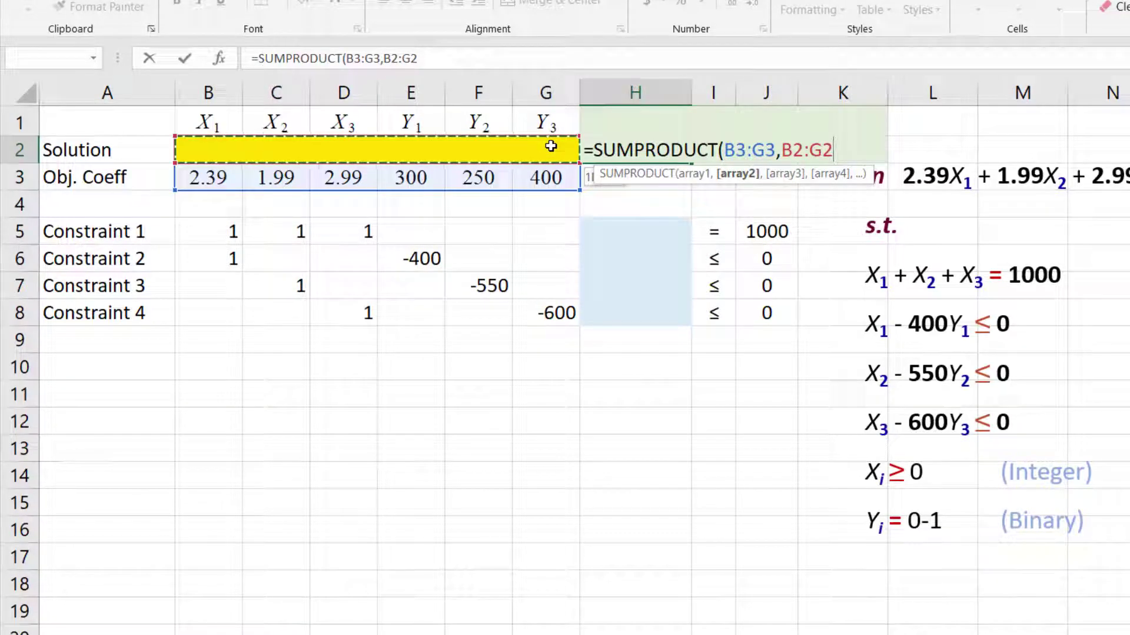
pyautogui.moveTo(551, 147); pyautogui.dragTo(551, 147)
pyautogui.press('Return')
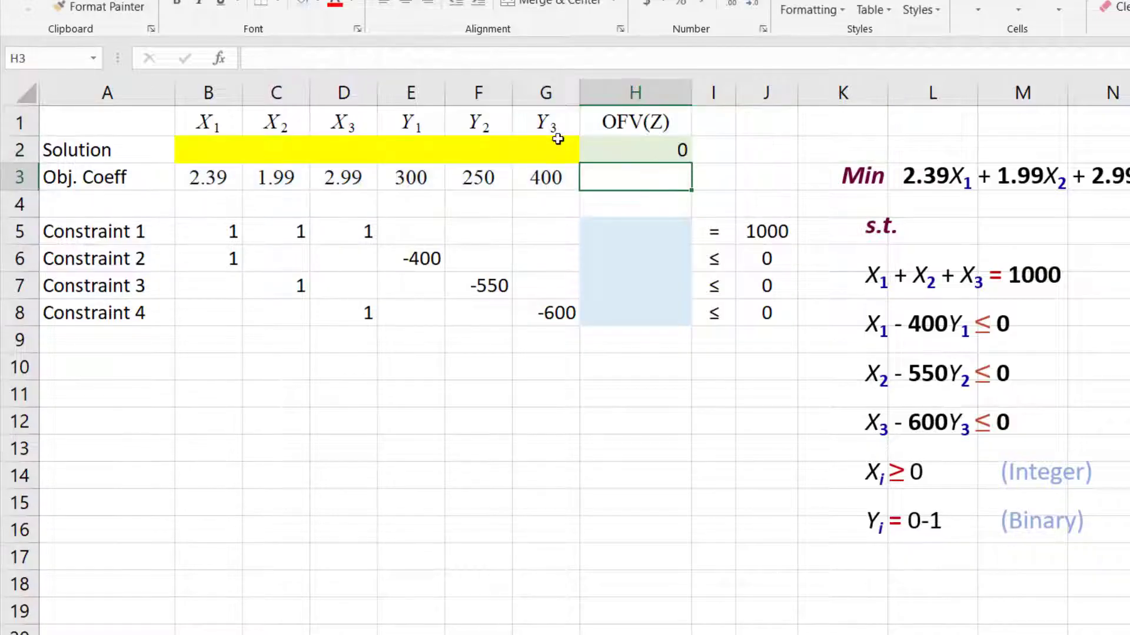
# Enter =SUMPRODUCT(B5:G5,$B$2:$G$2) in H5 for Constraint 1.
pyautogui.click(642, 234)
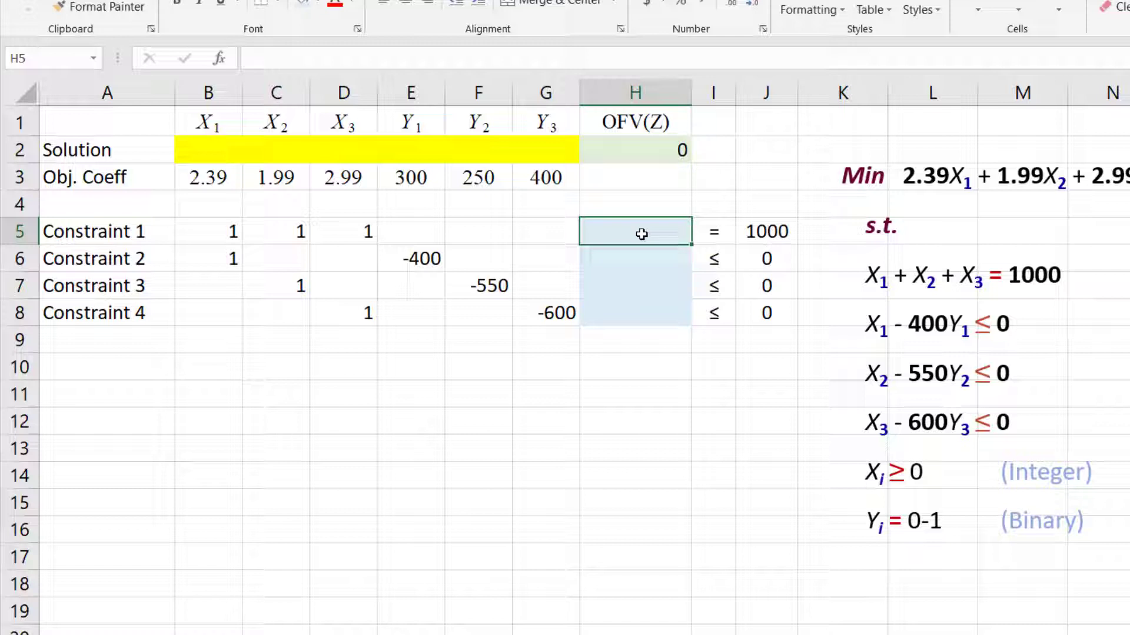
pyautogui.write('=sum')
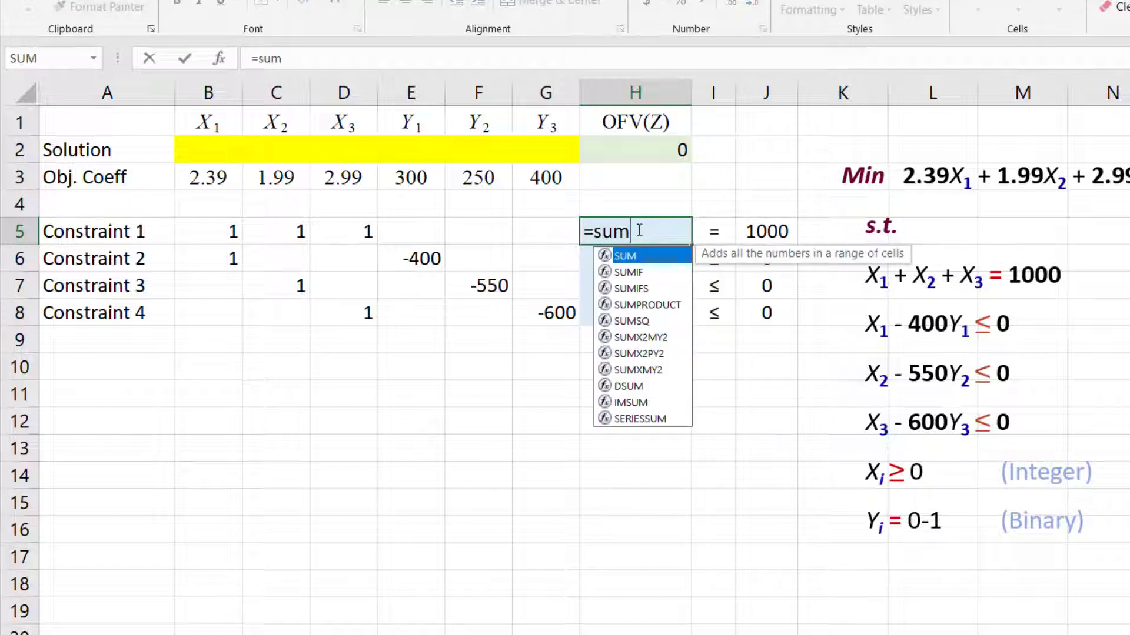
pyautogui.doubleClick(635, 305)
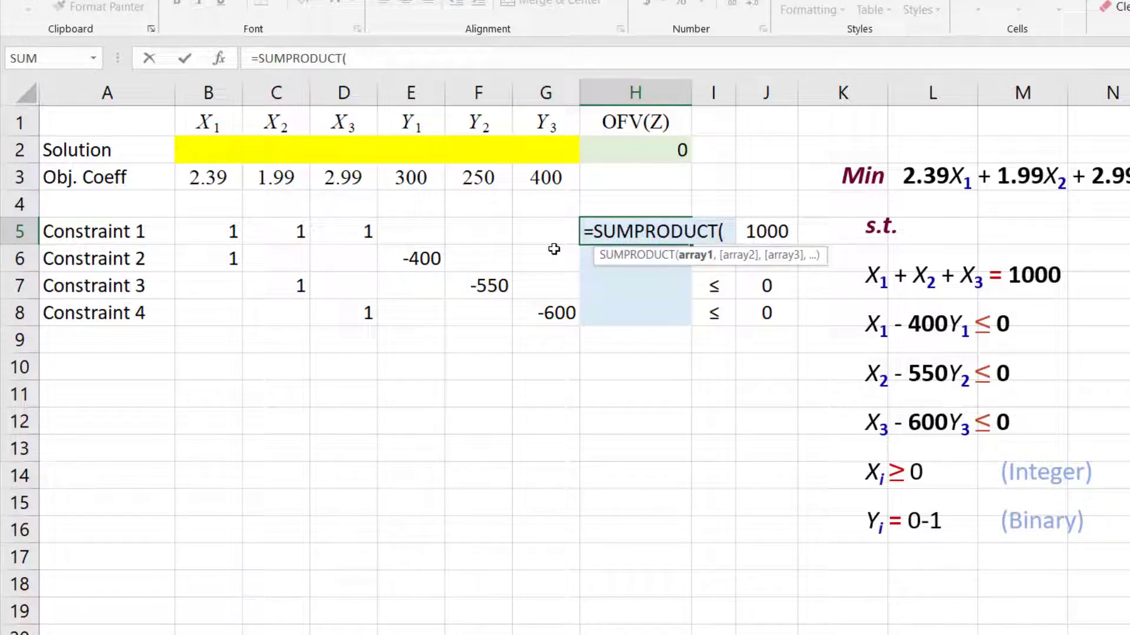
pyautogui.moveTo(550, 238); pyautogui.dragTo(231, 230)
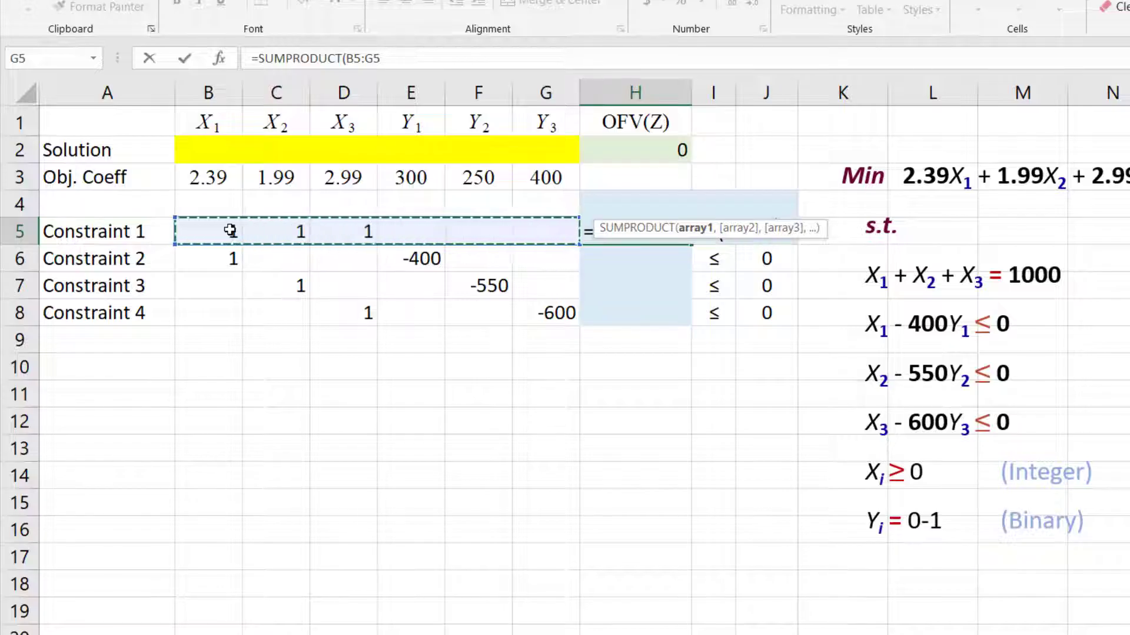
pyautogui.write(',')
pyautogui.moveTo(546, 137); pyautogui.dragTo(183, 153)
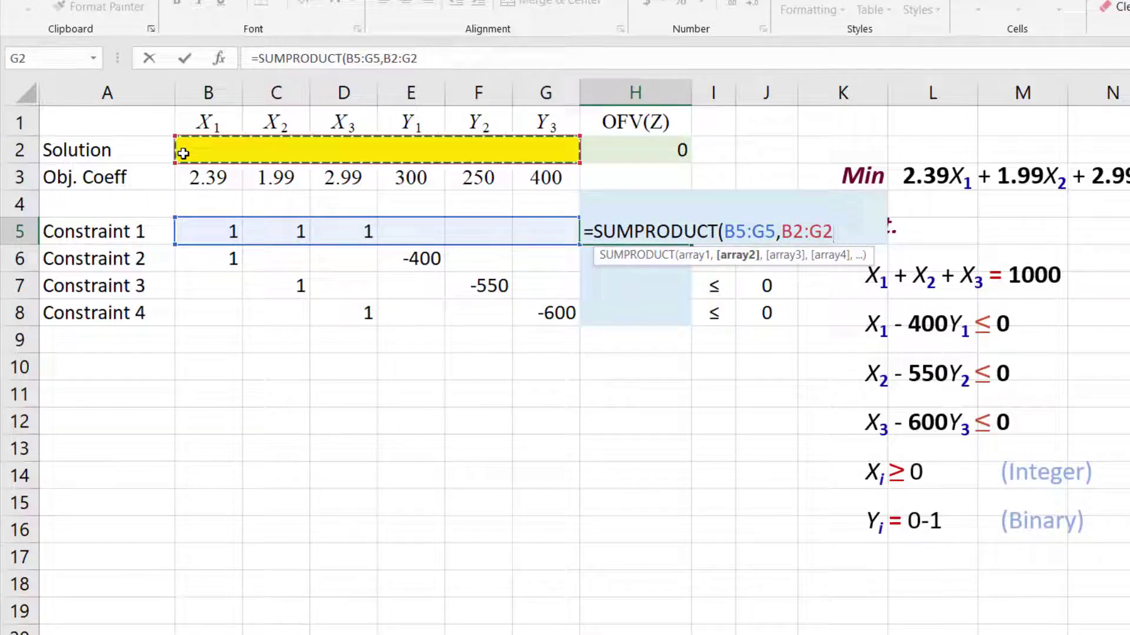
pyautogui.press('F4')
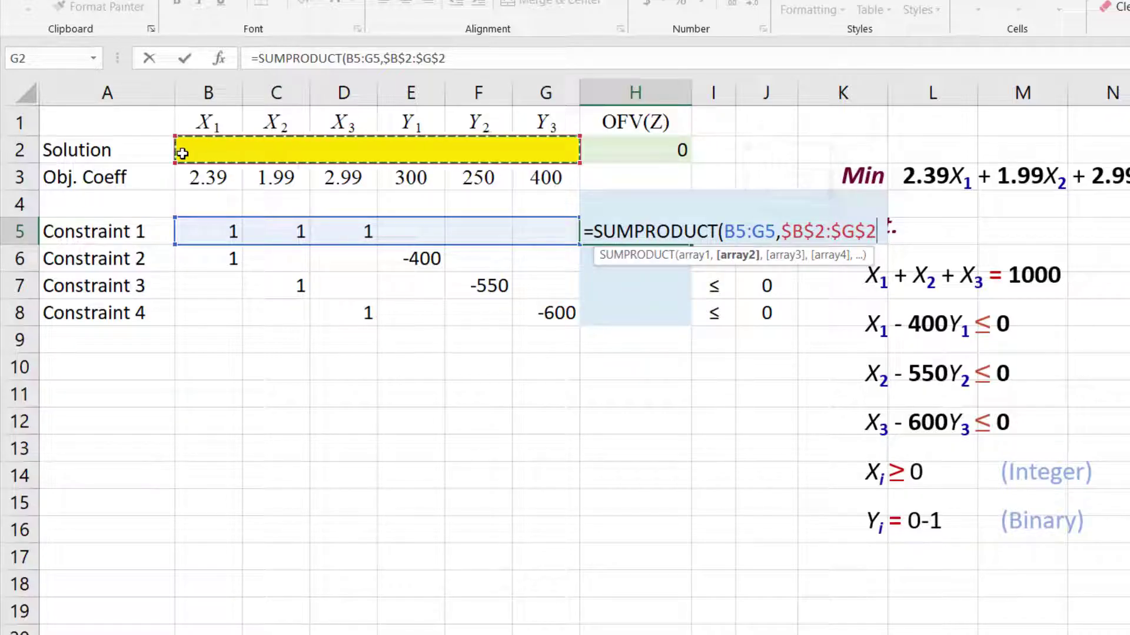
pyautogui.write(')')
pyautogui.press('Return')
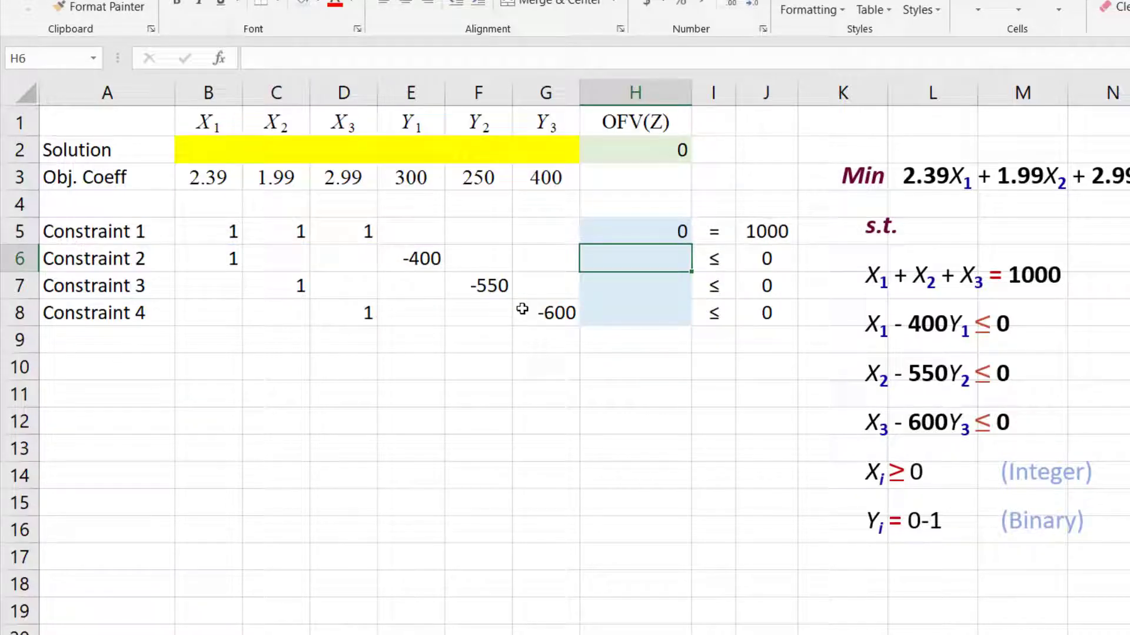
# Copy the H5 formula down to H8 and confirm H8 references row 8.
pyautogui.click(655, 233)
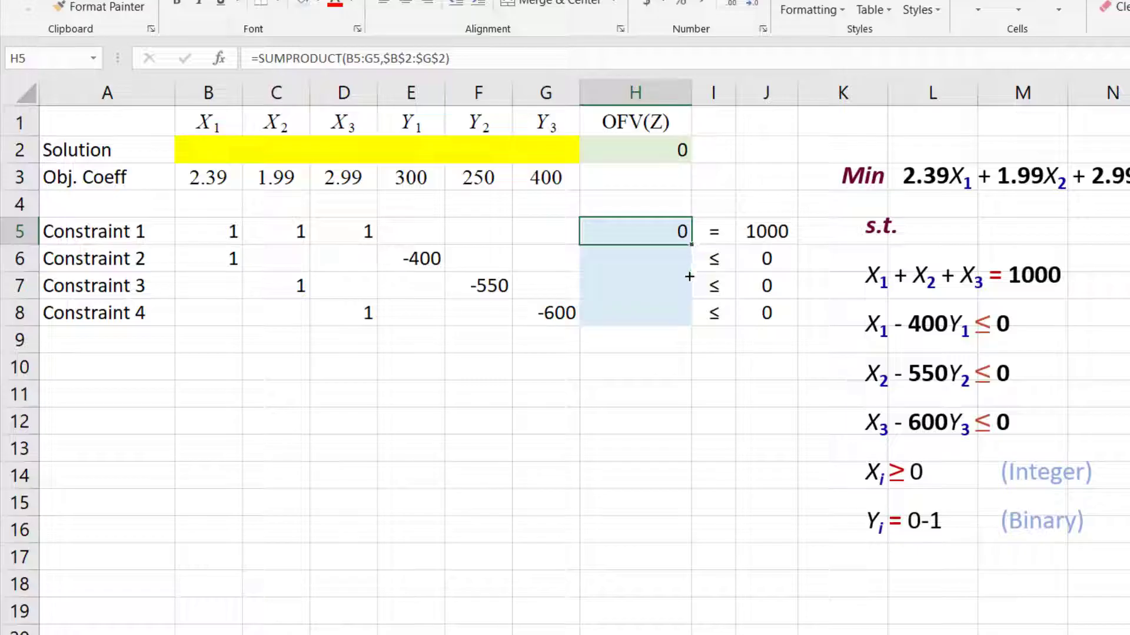
pyautogui.moveTo(689, 277); pyautogui.dragTo(687, 323)
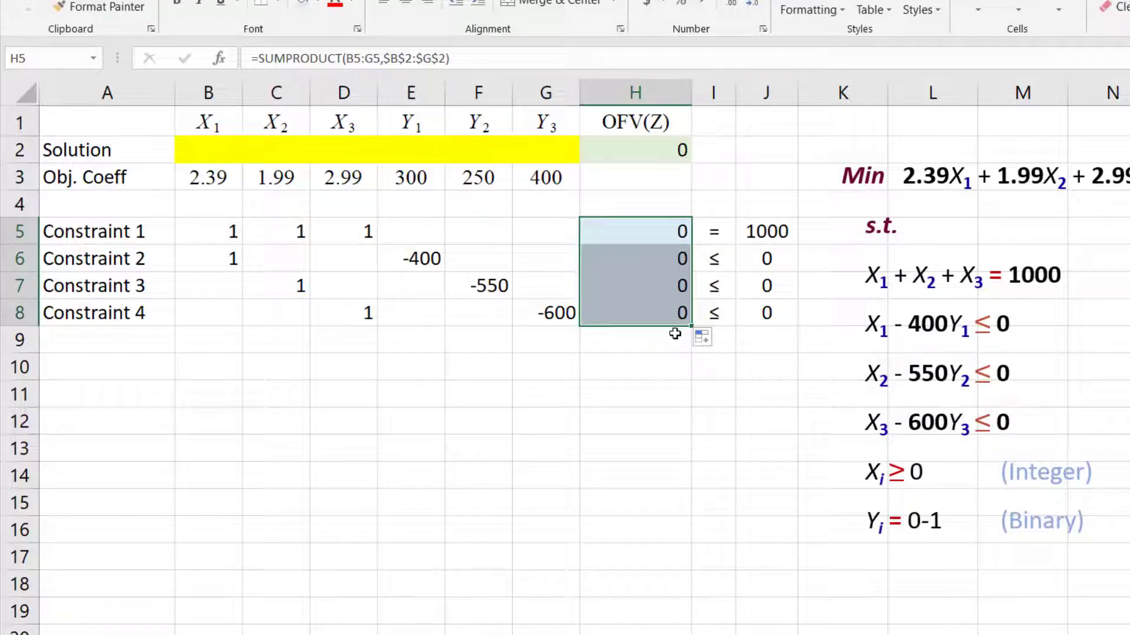
pyautogui.doubleClick(666, 312)
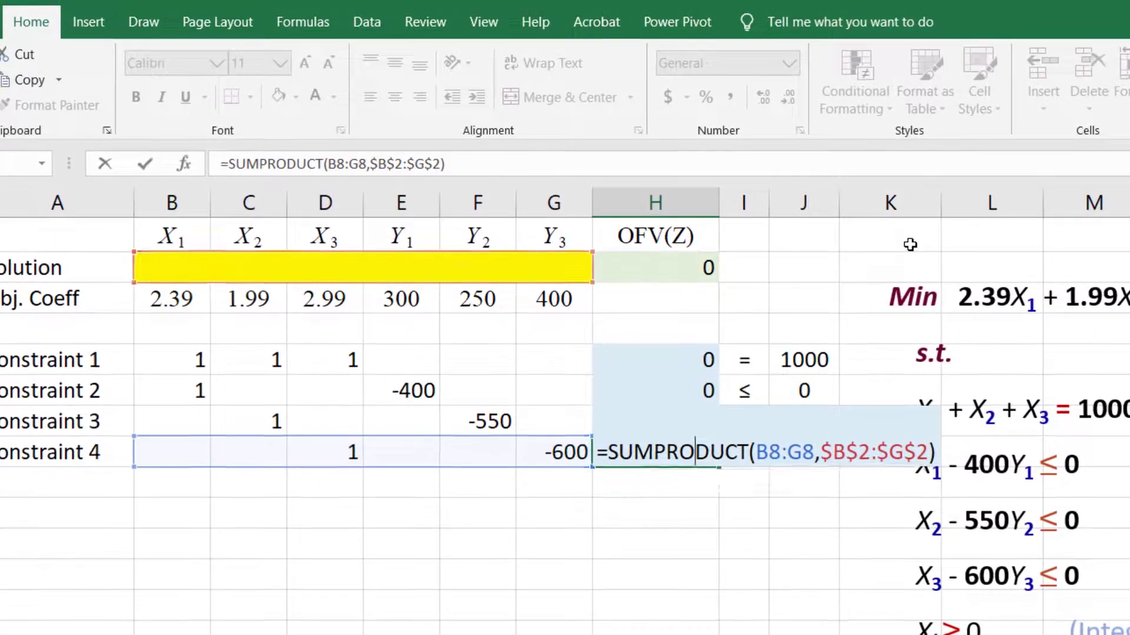
pyautogui.press('Return')
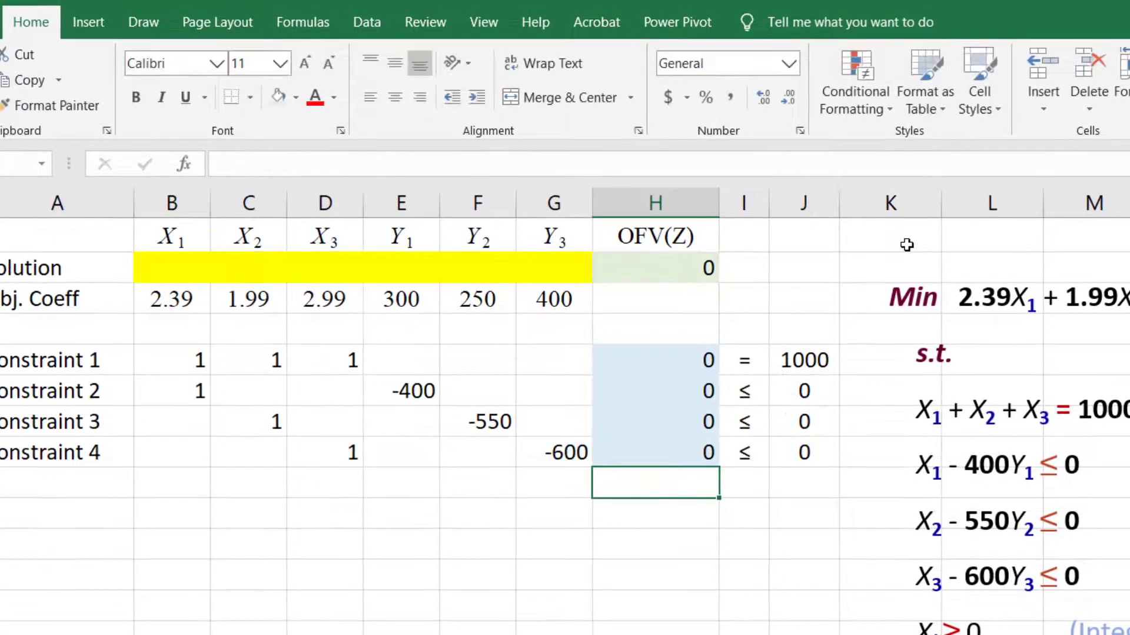
# Open Solver with objective H2 set to Min and changing variable cells B2:G2.
pyautogui.click(384, 19)
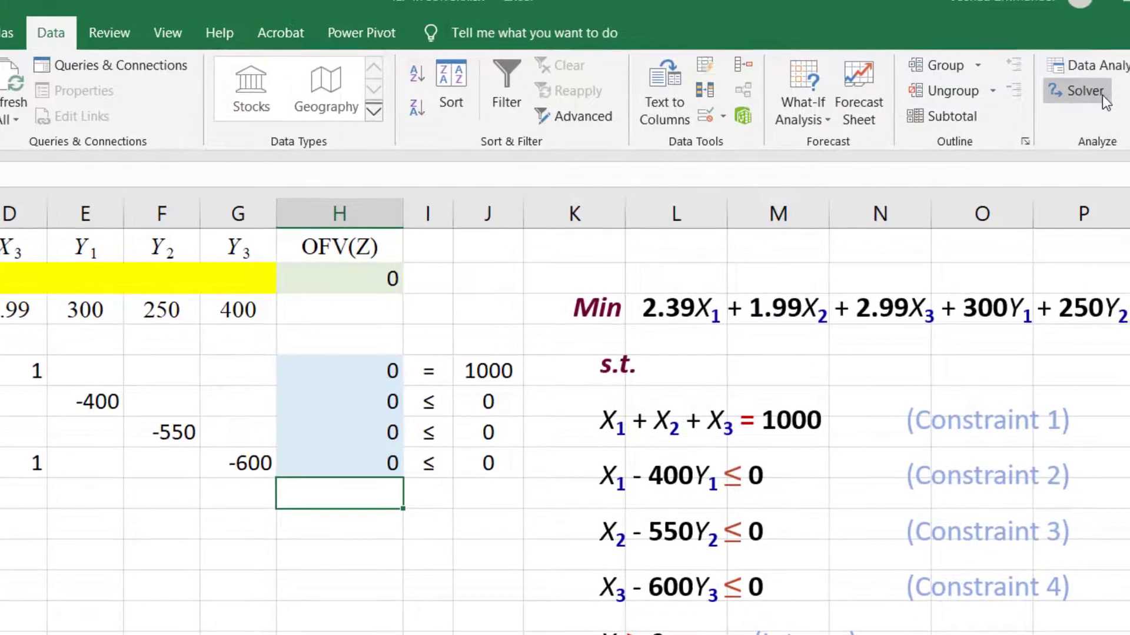
pyautogui.click(1074, 96)
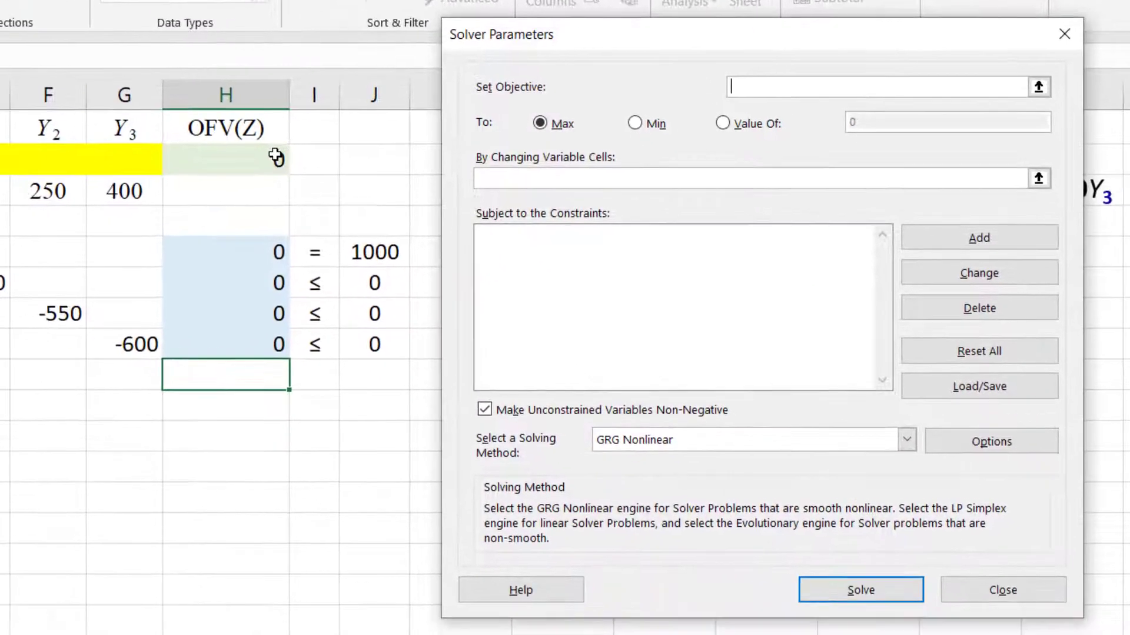
pyautogui.click(389, 275)
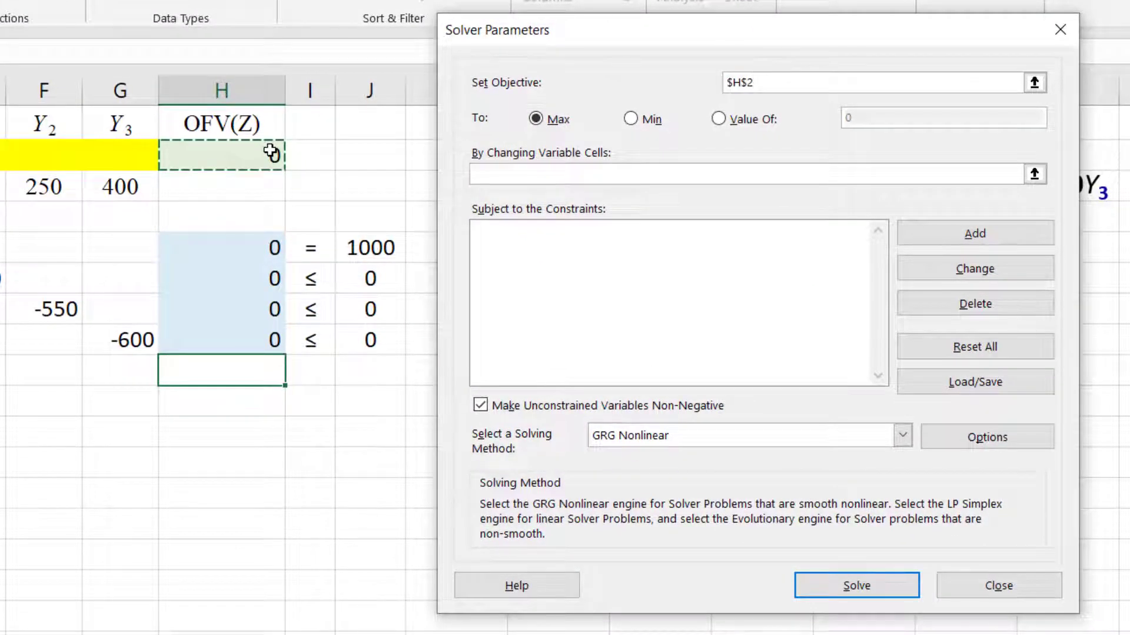
pyautogui.click(630, 121)
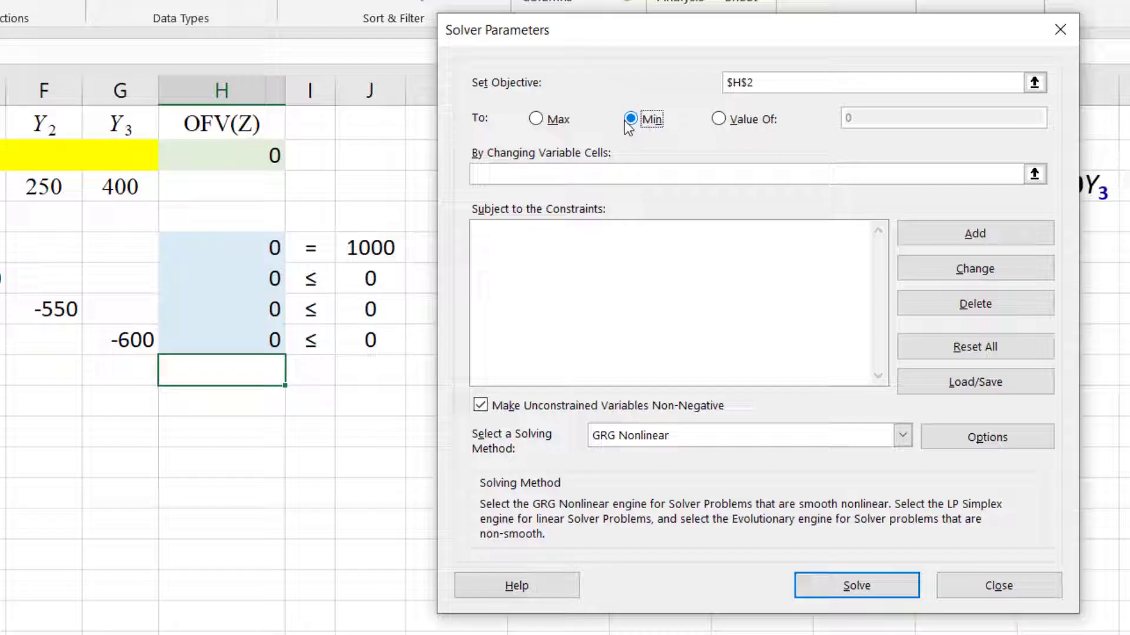
pyautogui.click(515, 173)
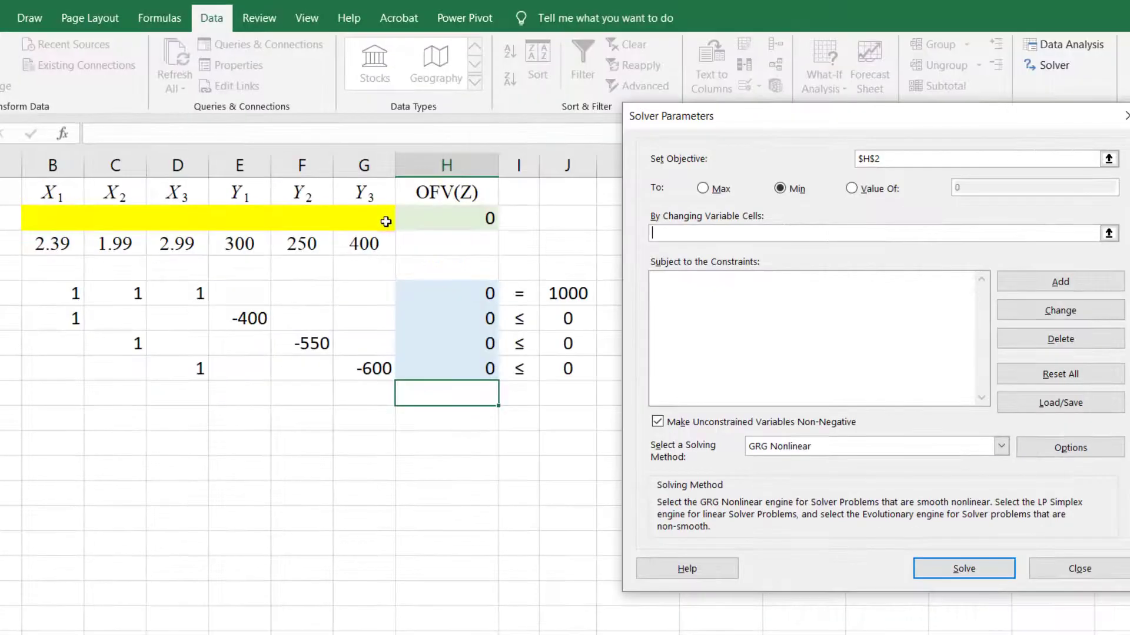
pyautogui.moveTo(133, 154); pyautogui.dragTo(0, 152)
pyautogui.moveTo(134, 215); pyautogui.dragTo(46, 219)
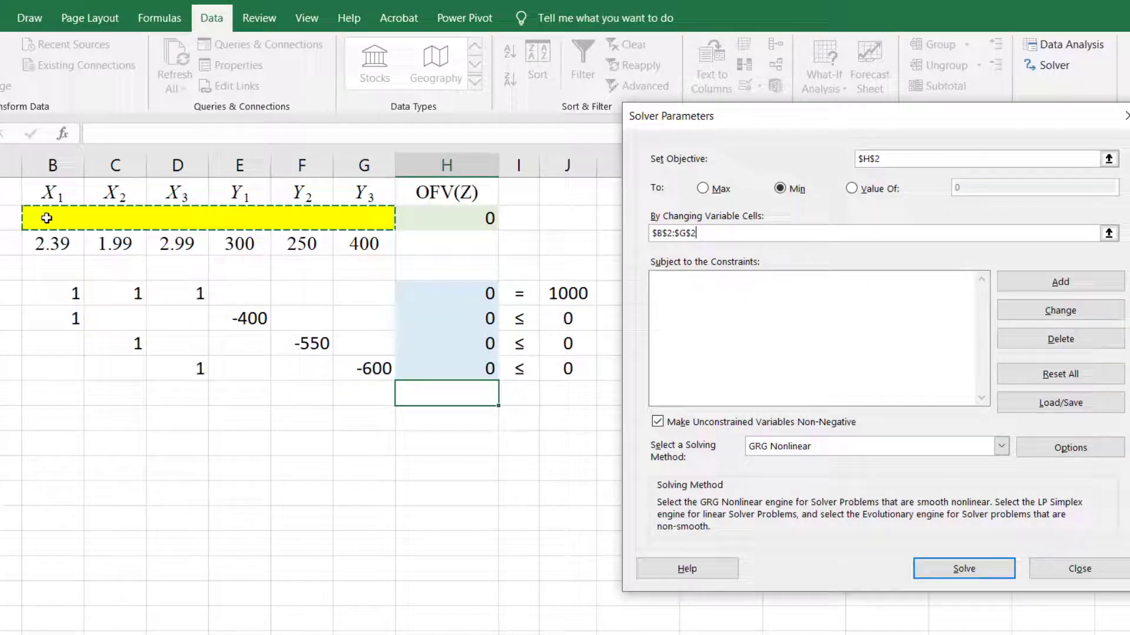
# Add the Solver constraint H5 = J5.
pyautogui.click(1034, 285)
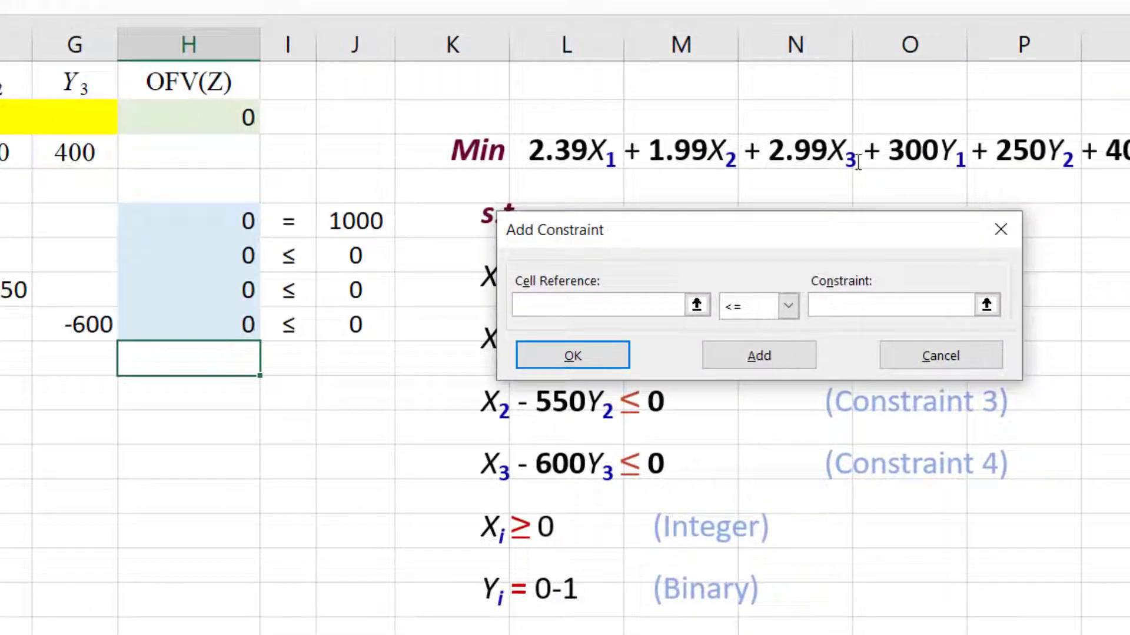
pyautogui.click(204, 221)
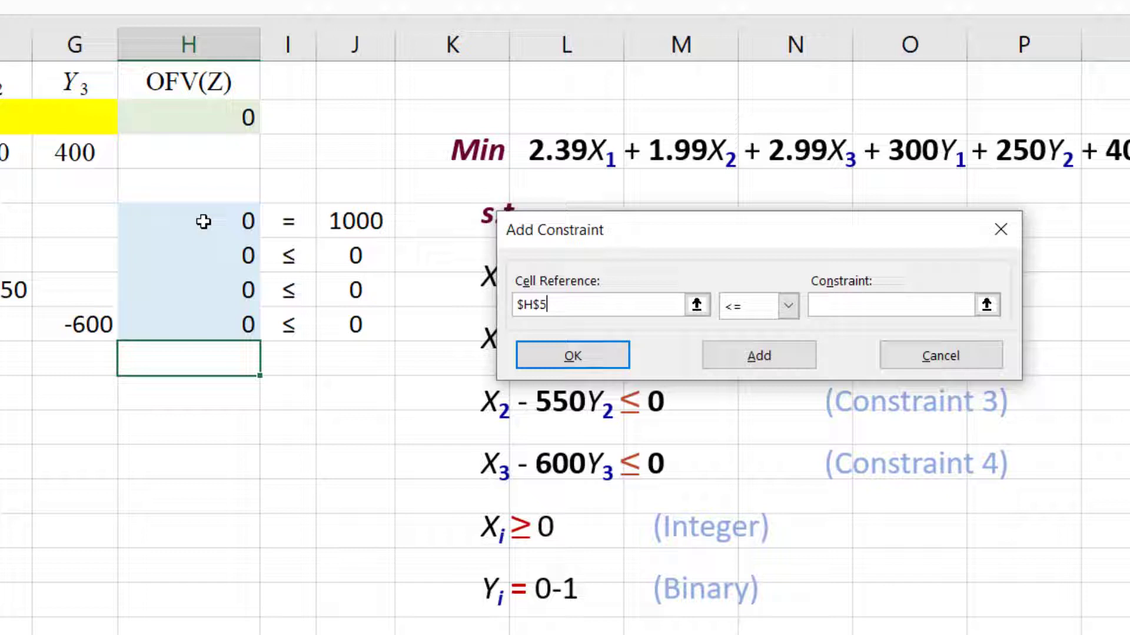
pyautogui.click(732, 305)
pyautogui.click(742, 342)
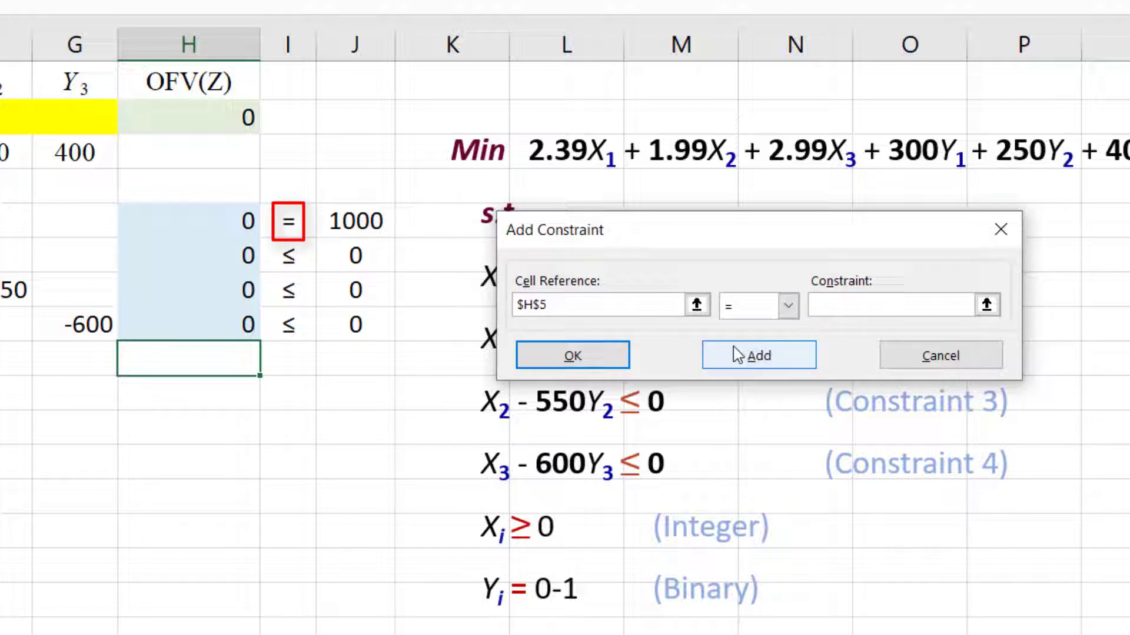
pyautogui.click(365, 222)
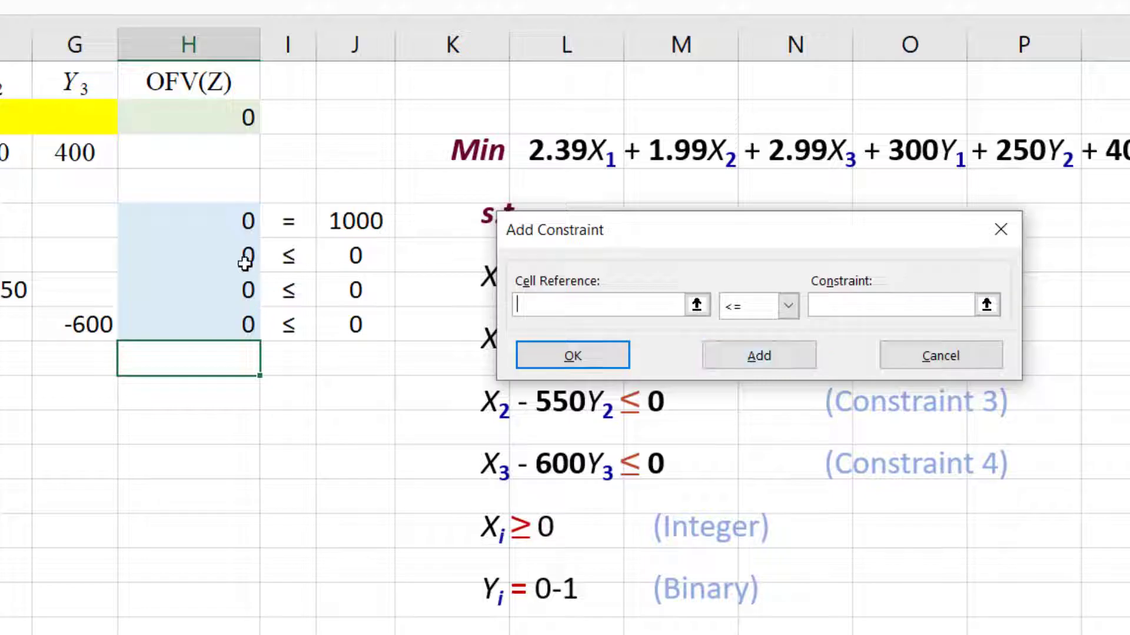
# Set up the constraint H6:H8 <= J6:J8.
pyautogui.moveTo(241, 254); pyautogui.dragTo(234, 307)
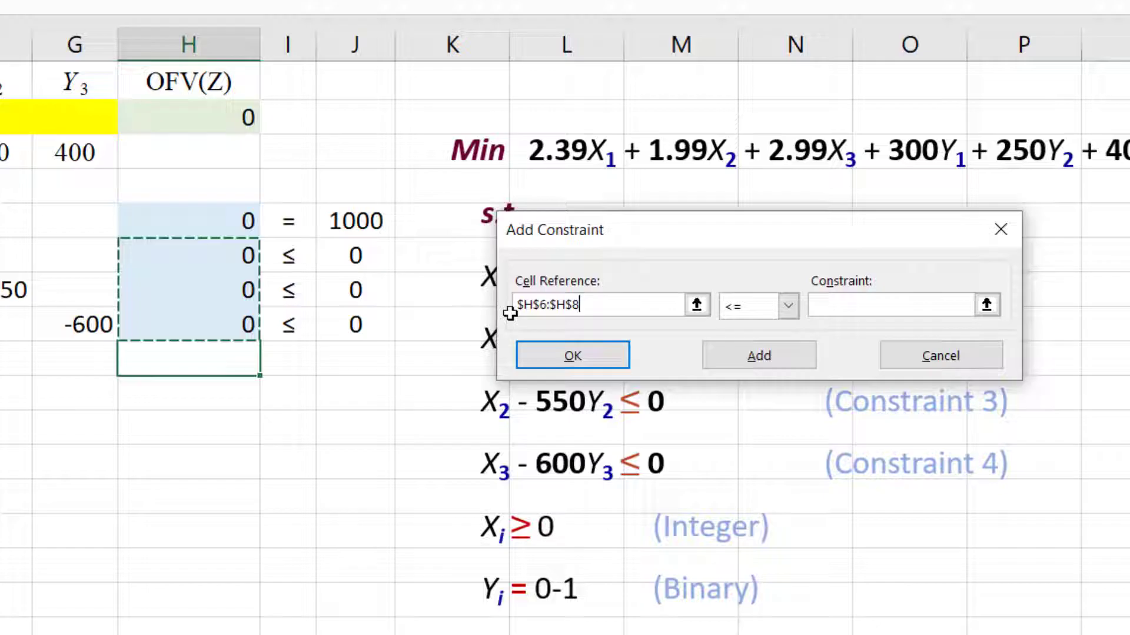
pyautogui.click(785, 307)
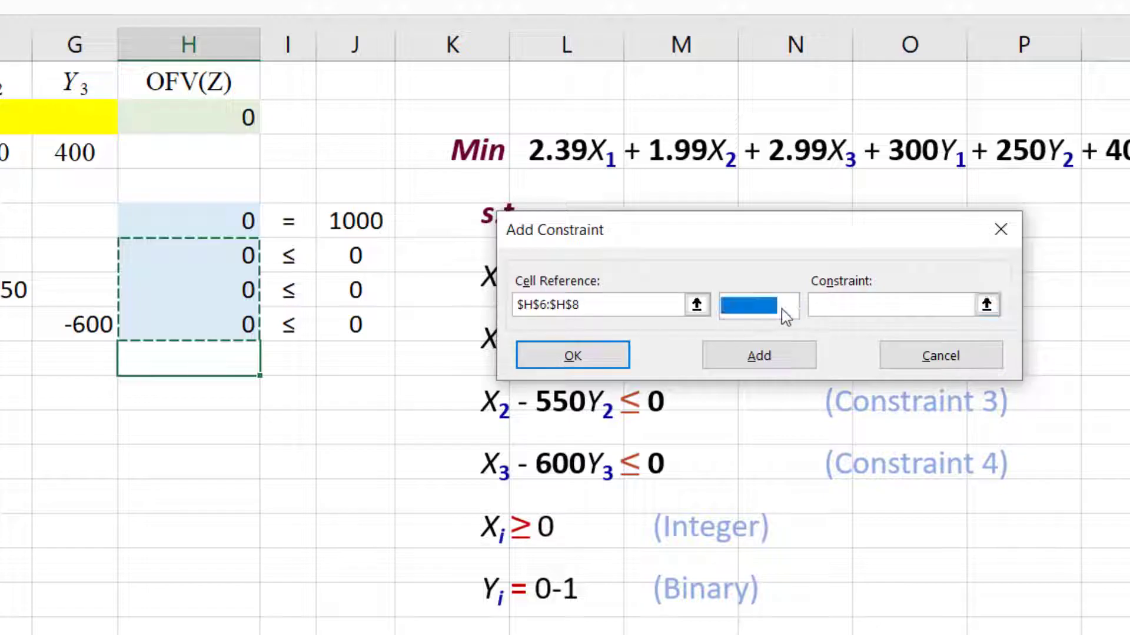
pyautogui.click(785, 306)
pyautogui.click(857, 310)
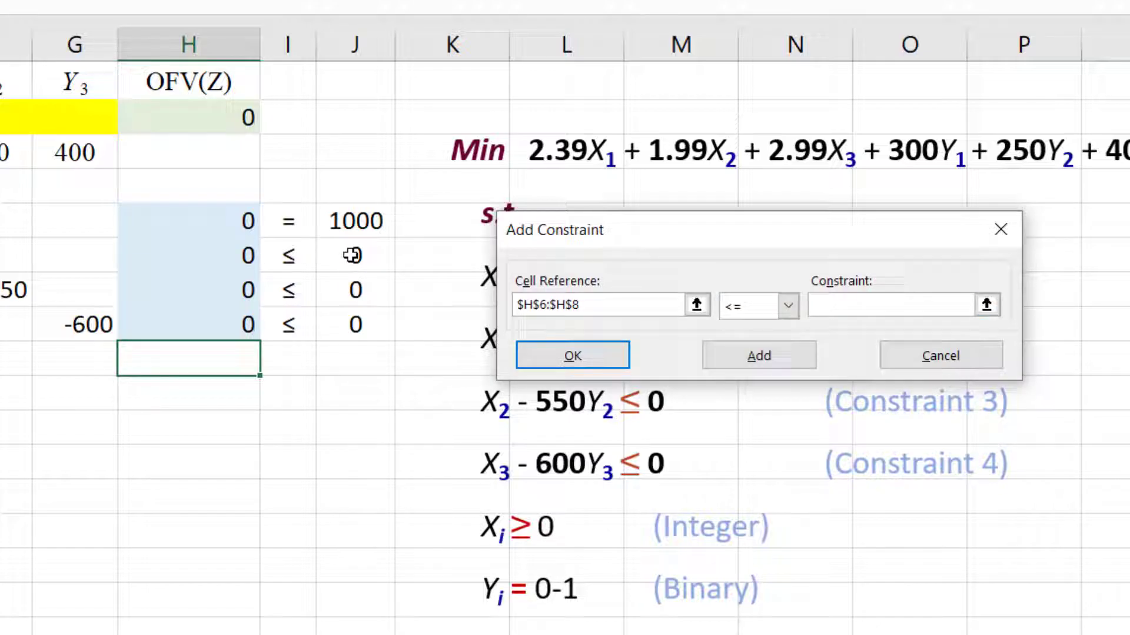
pyautogui.moveTo(350, 255); pyautogui.dragTo(342, 336)
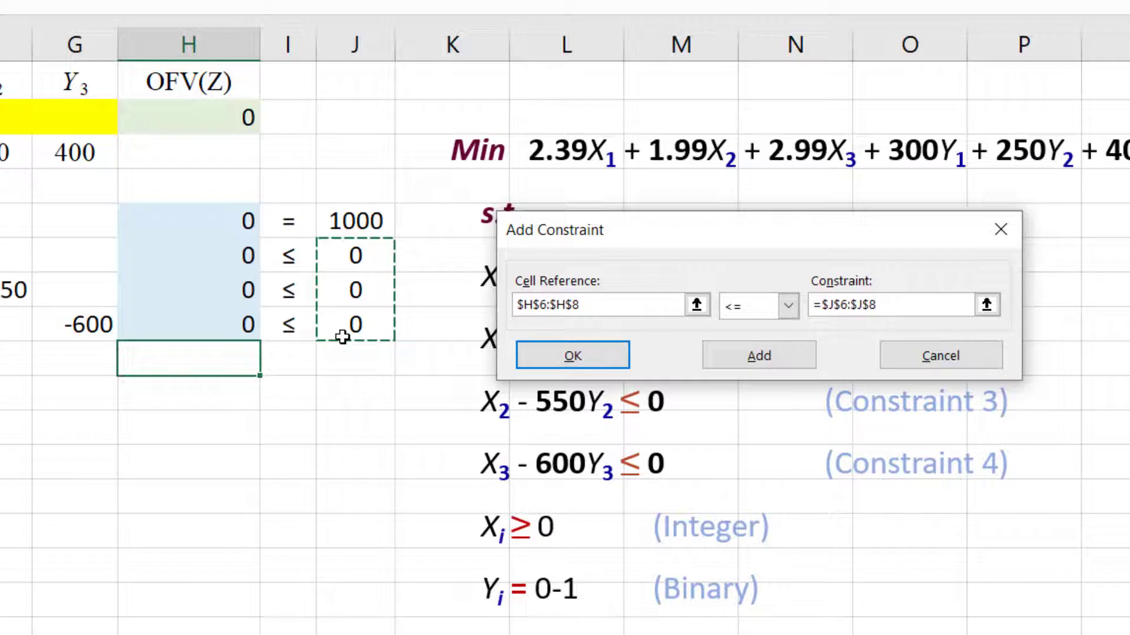
pyautogui.click(759, 355)
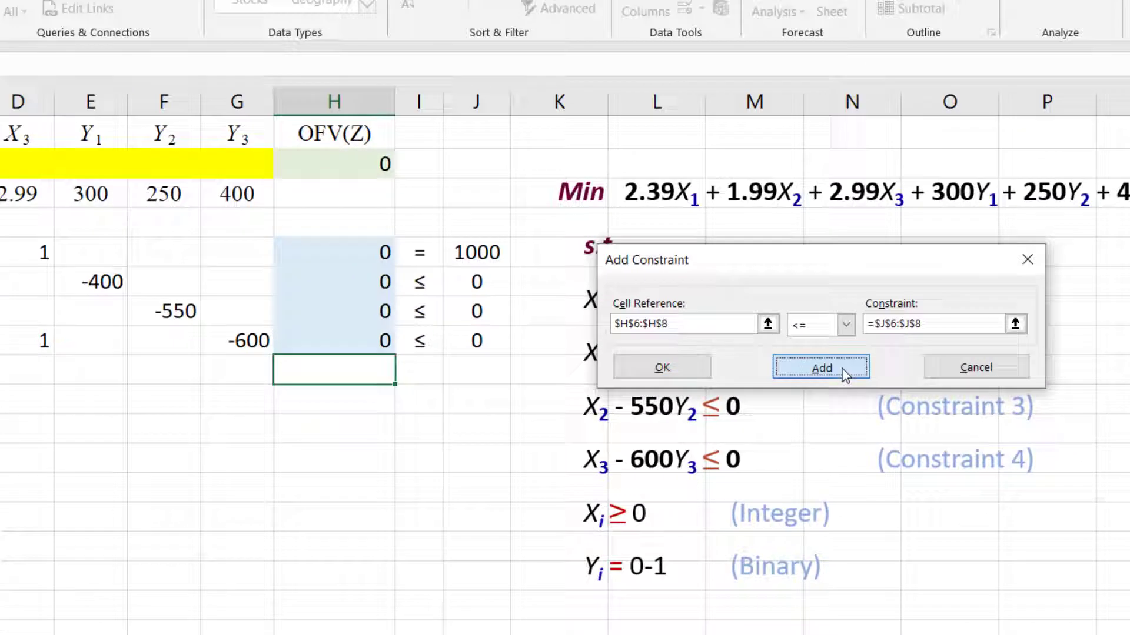
# Store the H6:H8 constraint and add B2:D2 as integer.
pyautogui.click(846, 375)
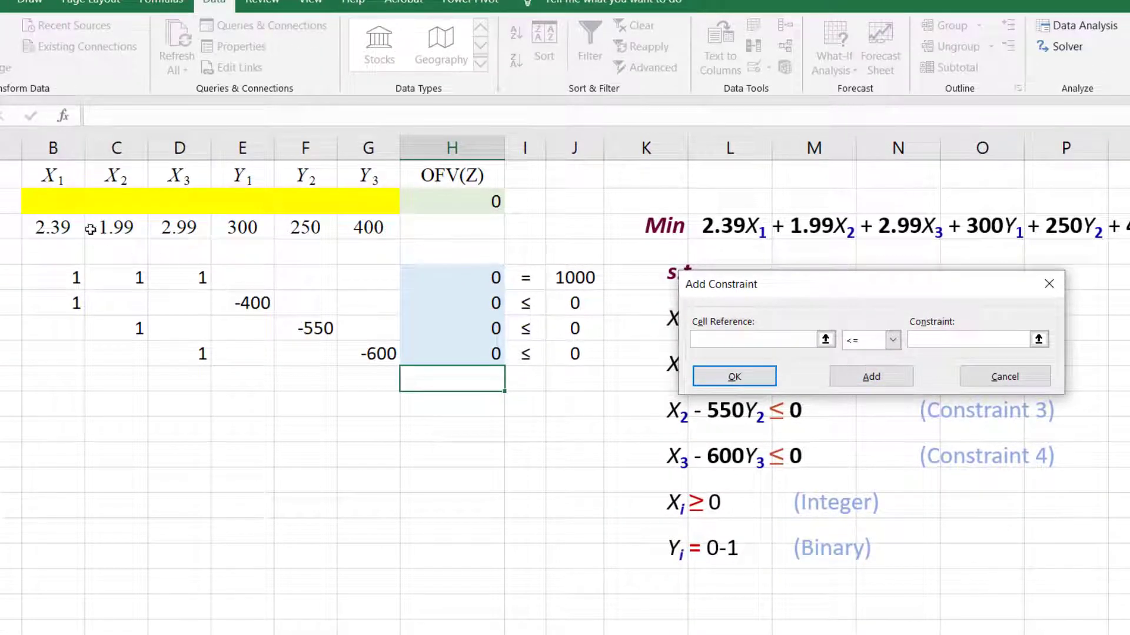
pyautogui.moveTo(48, 204); pyautogui.dragTo(200, 204)
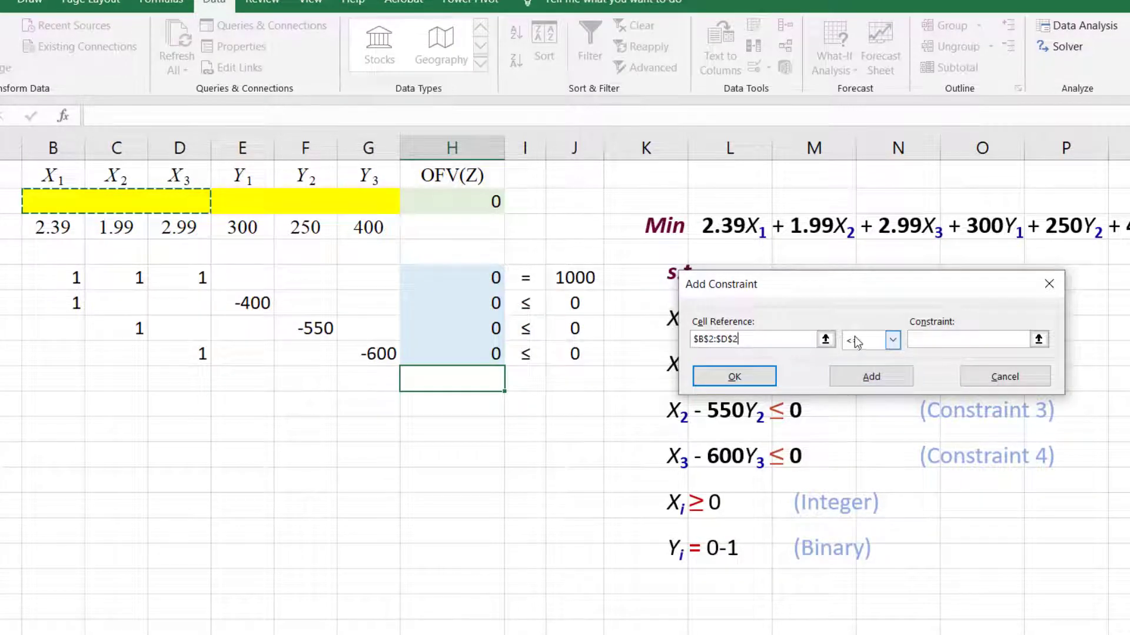
pyautogui.click(857, 339)
pyautogui.click(860, 393)
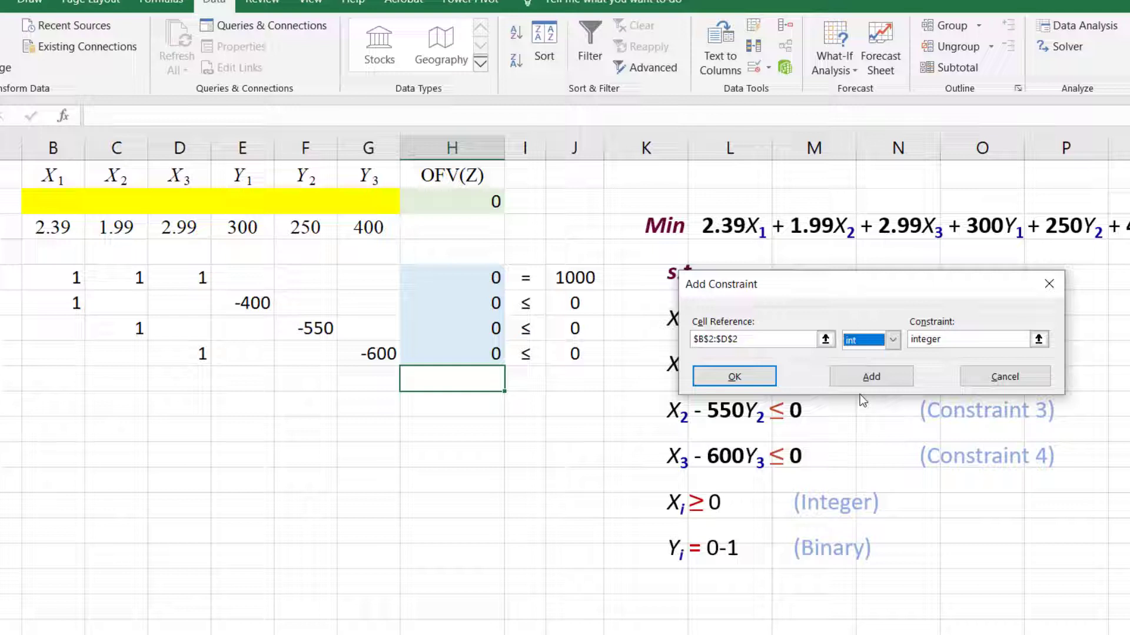
pyautogui.click(864, 381)
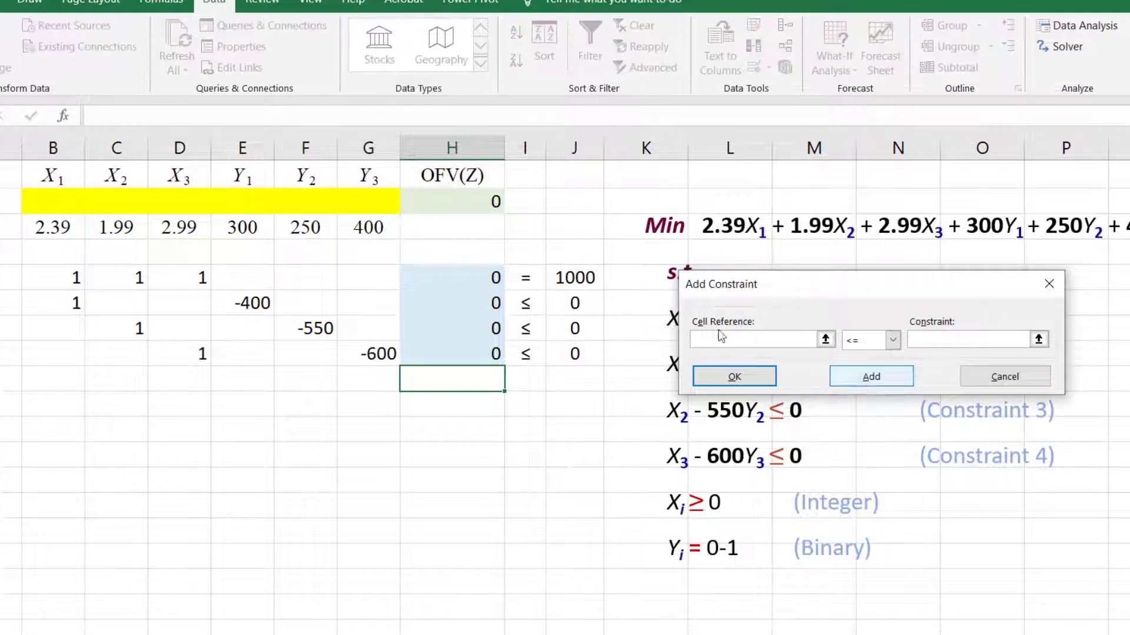
# Add E2:G2 as binary and return to Solver Parameters.
pyautogui.moveTo(238, 201); pyautogui.dragTo(347, 207)
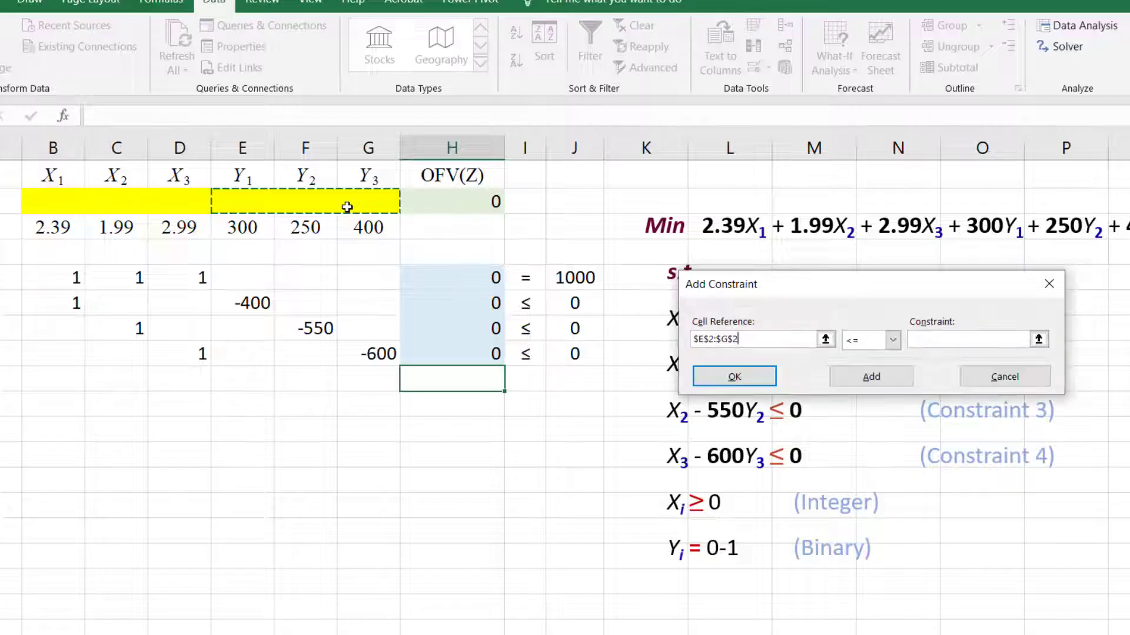
pyautogui.click(868, 351)
pyautogui.click(868, 403)
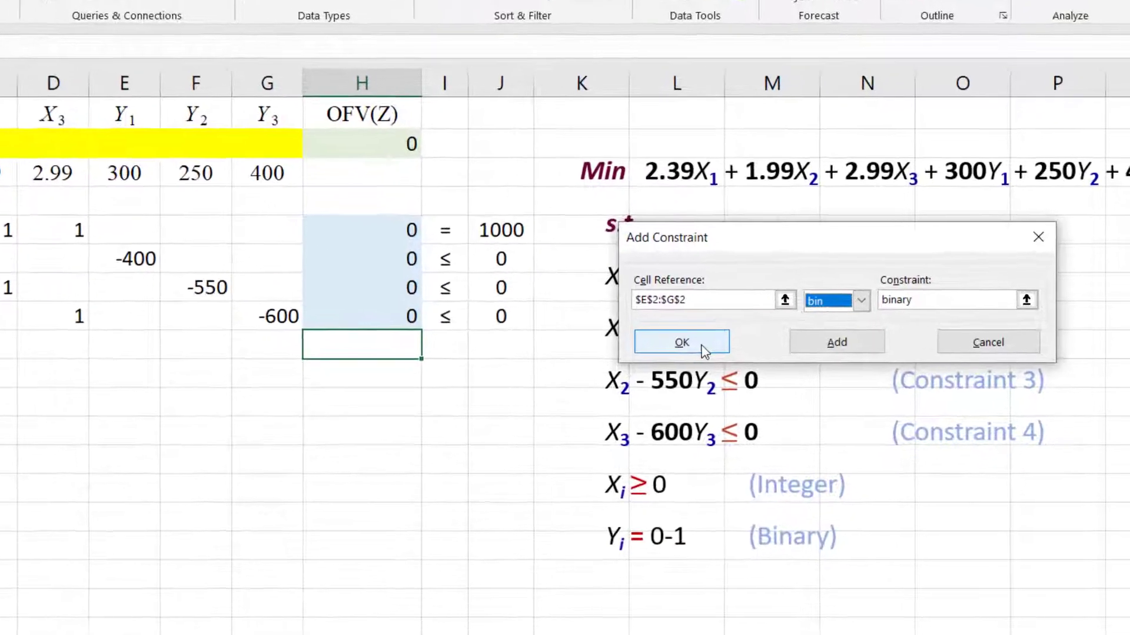
pyautogui.click(703, 349)
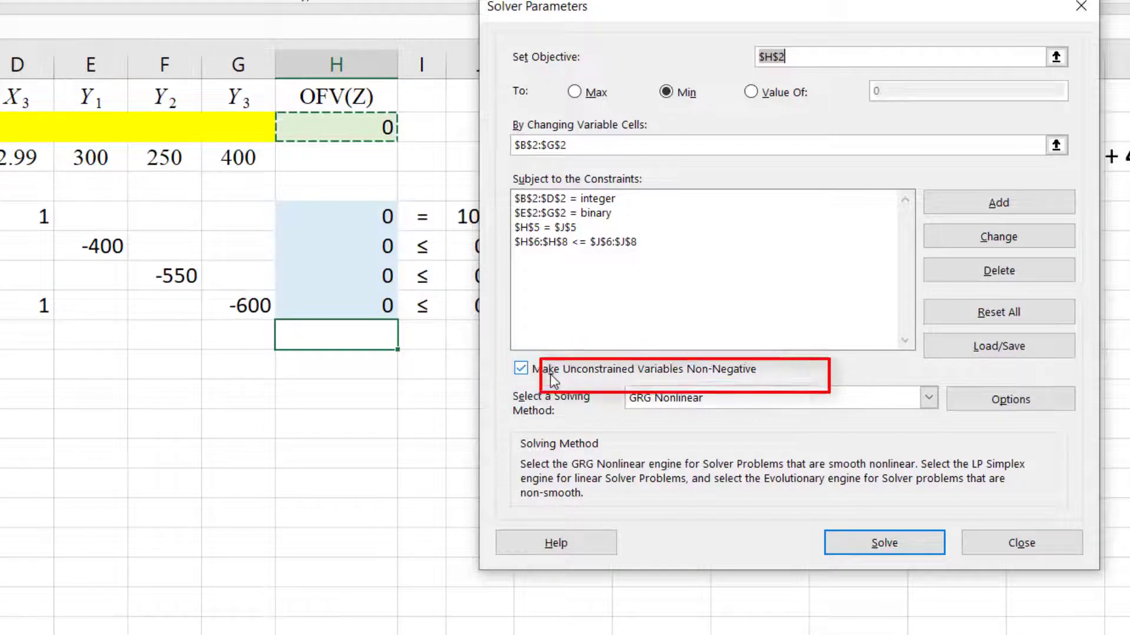
# Choose the Simplex LP solving method and solve for a minimum cost of 3090.
pyautogui.click(645, 404)
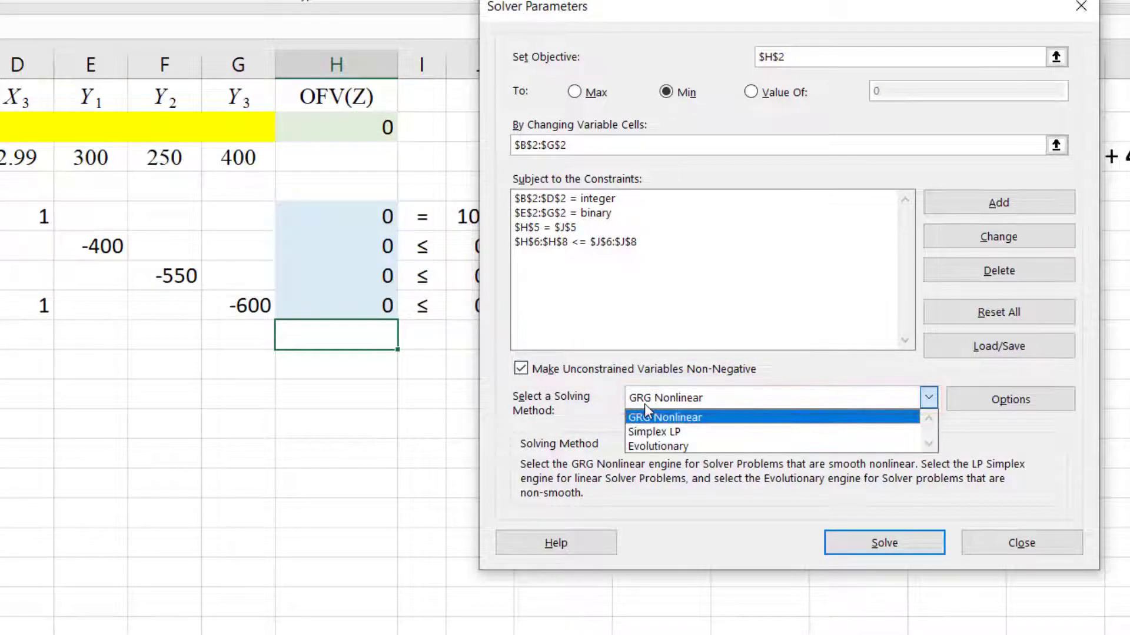
pyautogui.click(648, 434)
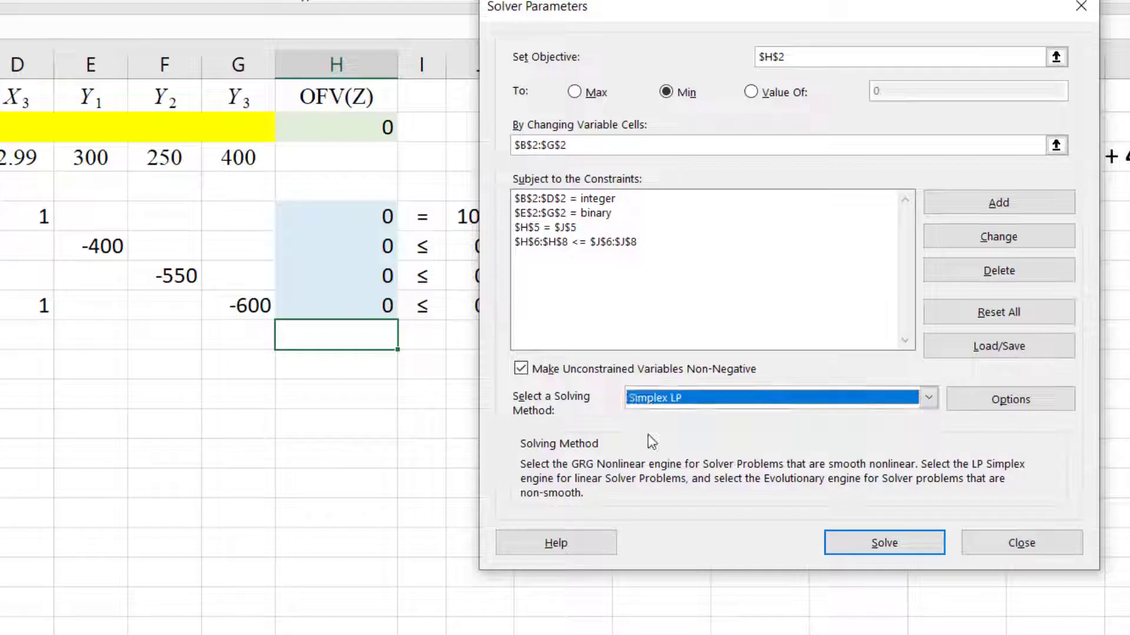
pyautogui.click(855, 543)
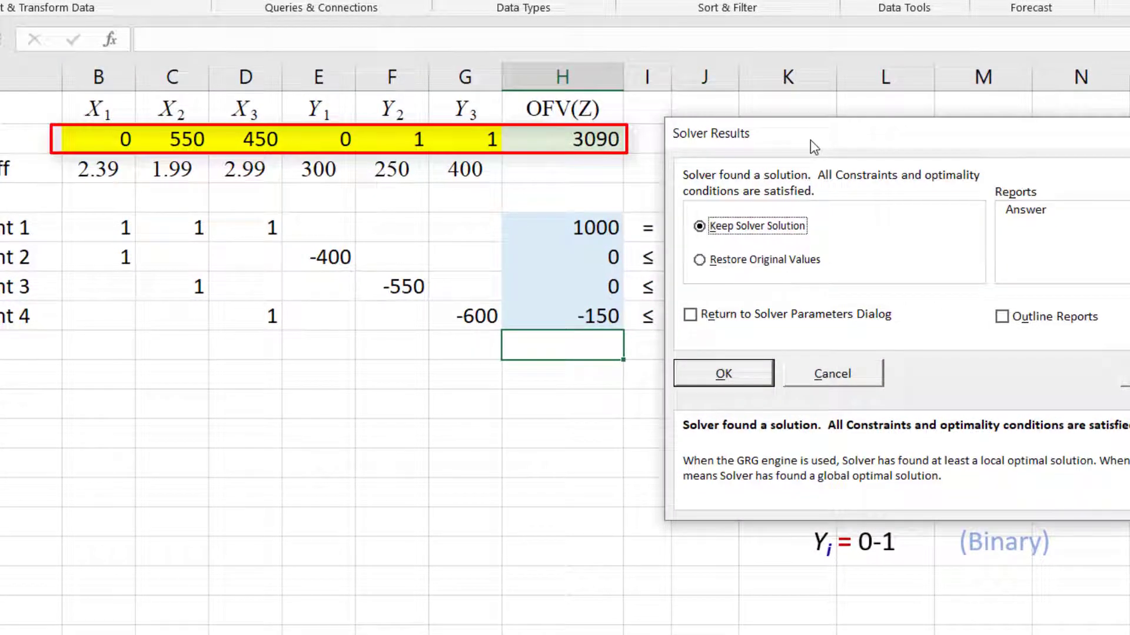
# Keep the Solver solution, generate the Answer report, and view the Answer Report 1 sheet.
pyautogui.click(1026, 209)
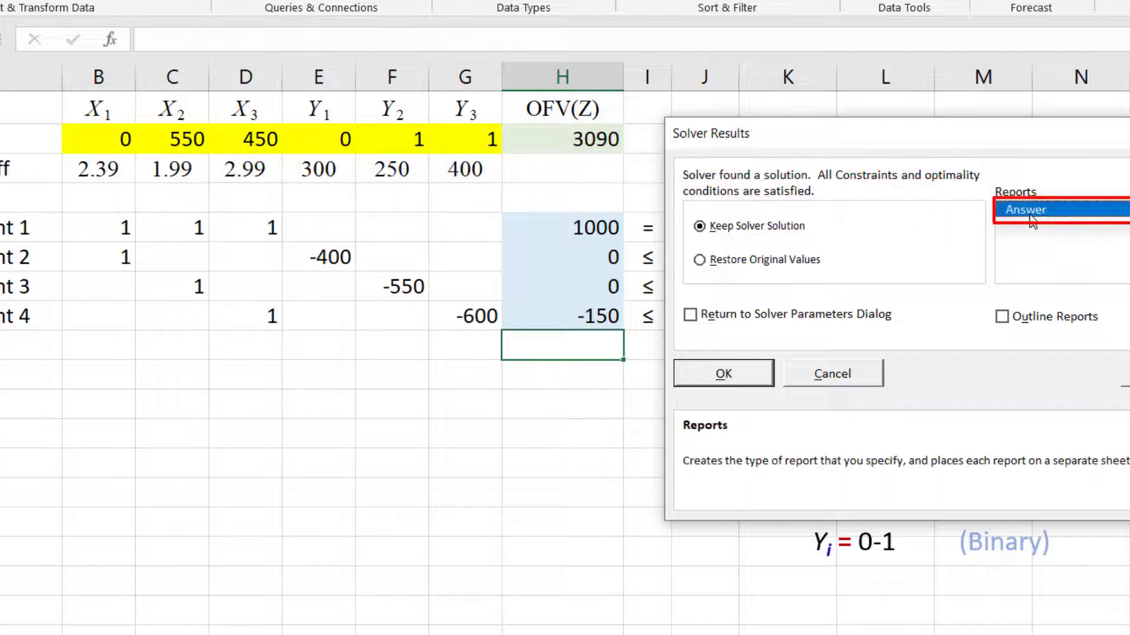
pyautogui.click(739, 375)
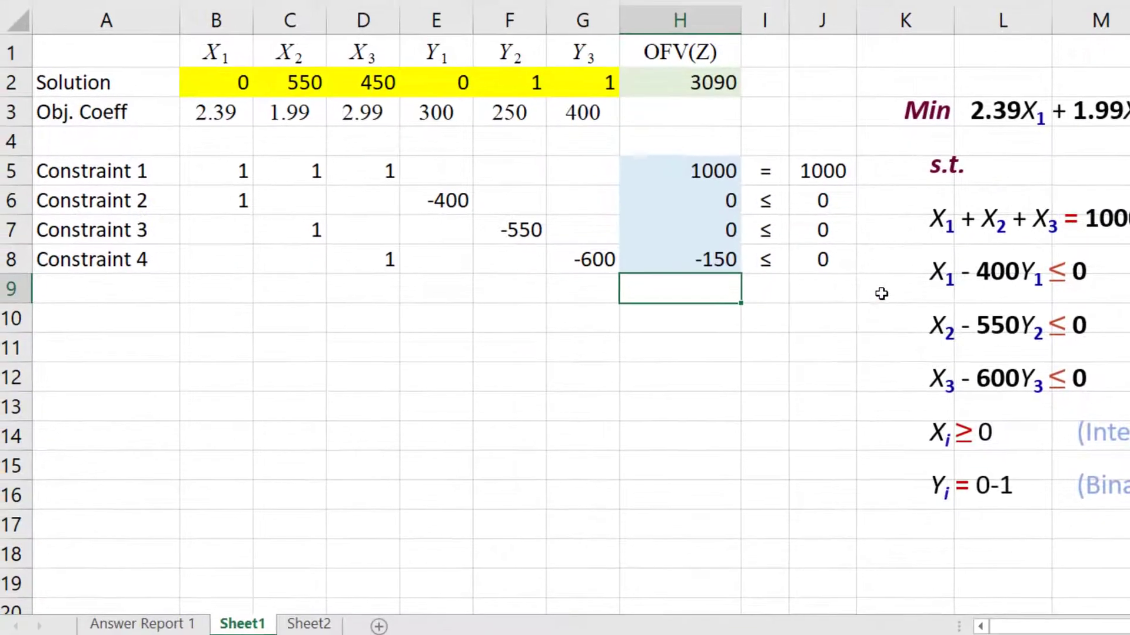
pyautogui.click(154, 619)
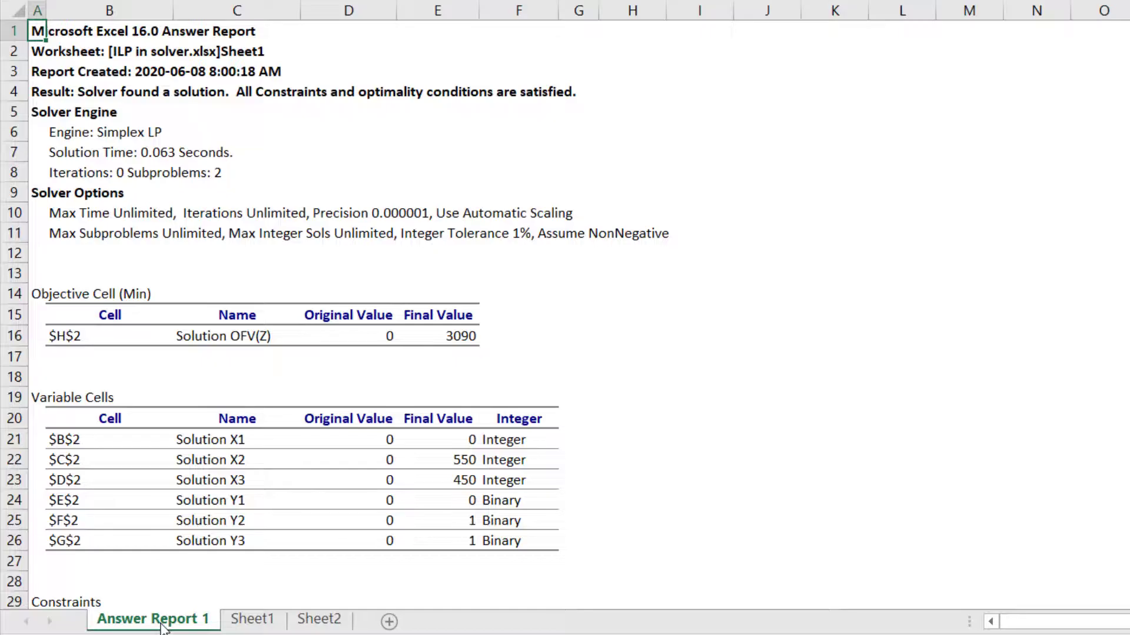